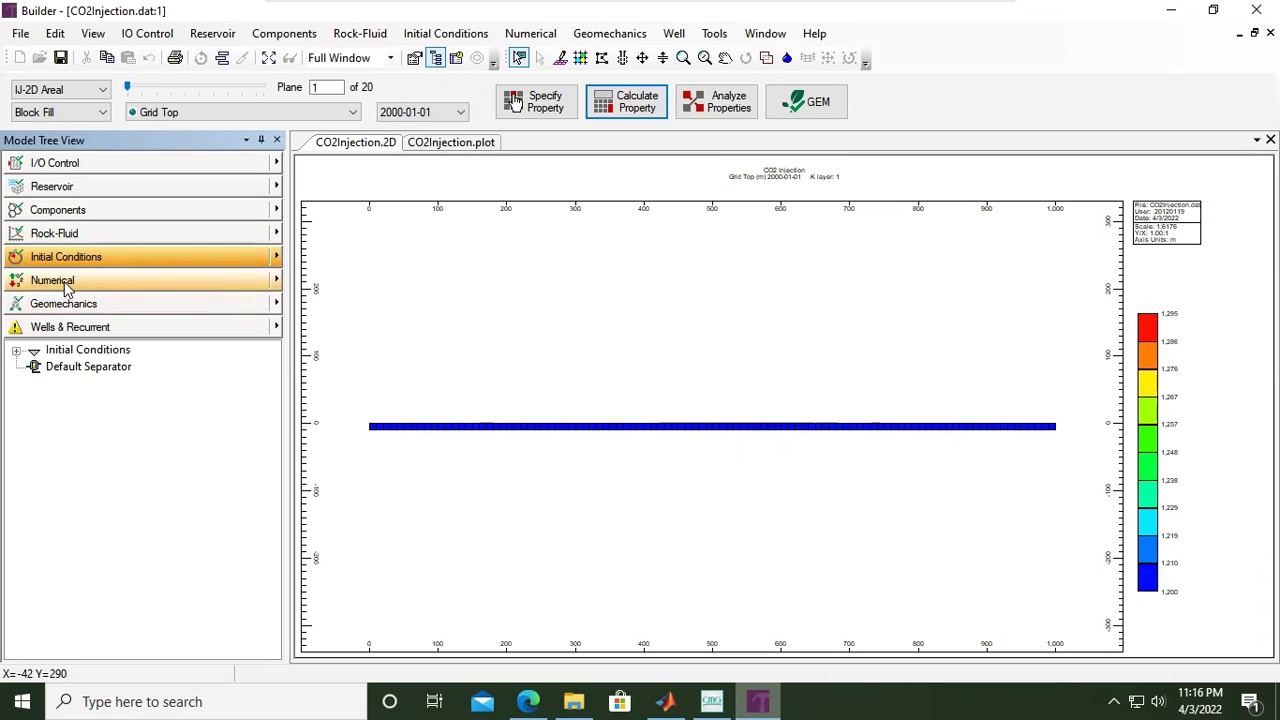
Open the Numerical dialog at Timestep Control and scroll through its keywords.
{"action": "left_click", "coordinate": [274, 282]}
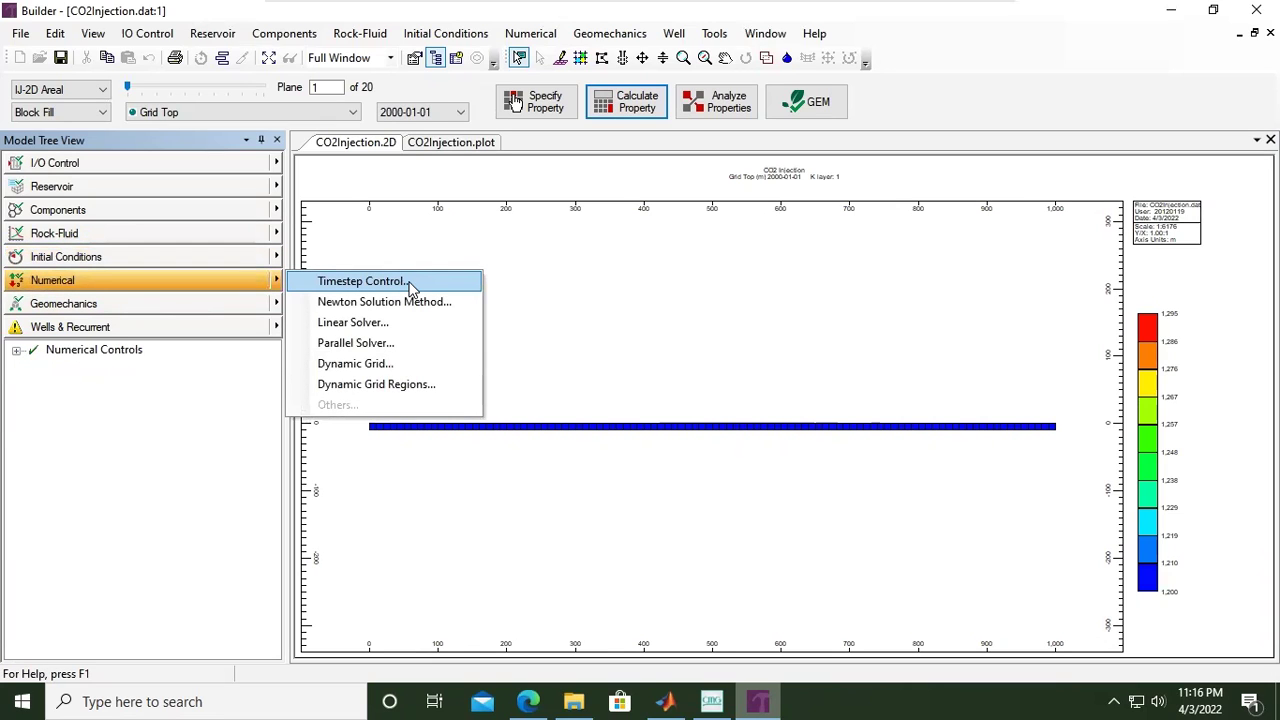
{"action": "left_click", "coordinate": [410, 284]}
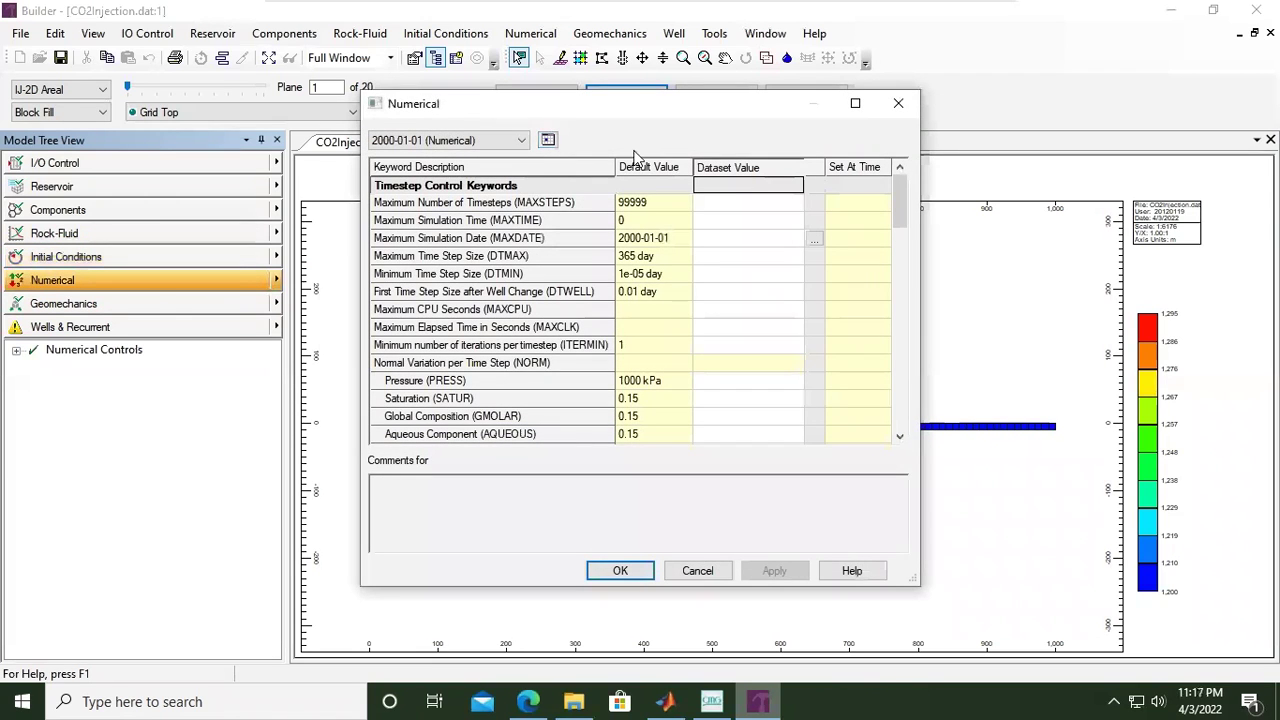
{"action": "scroll", "coordinate": [714, 300], "scroll_direction": "down", "scroll_amount": 3}
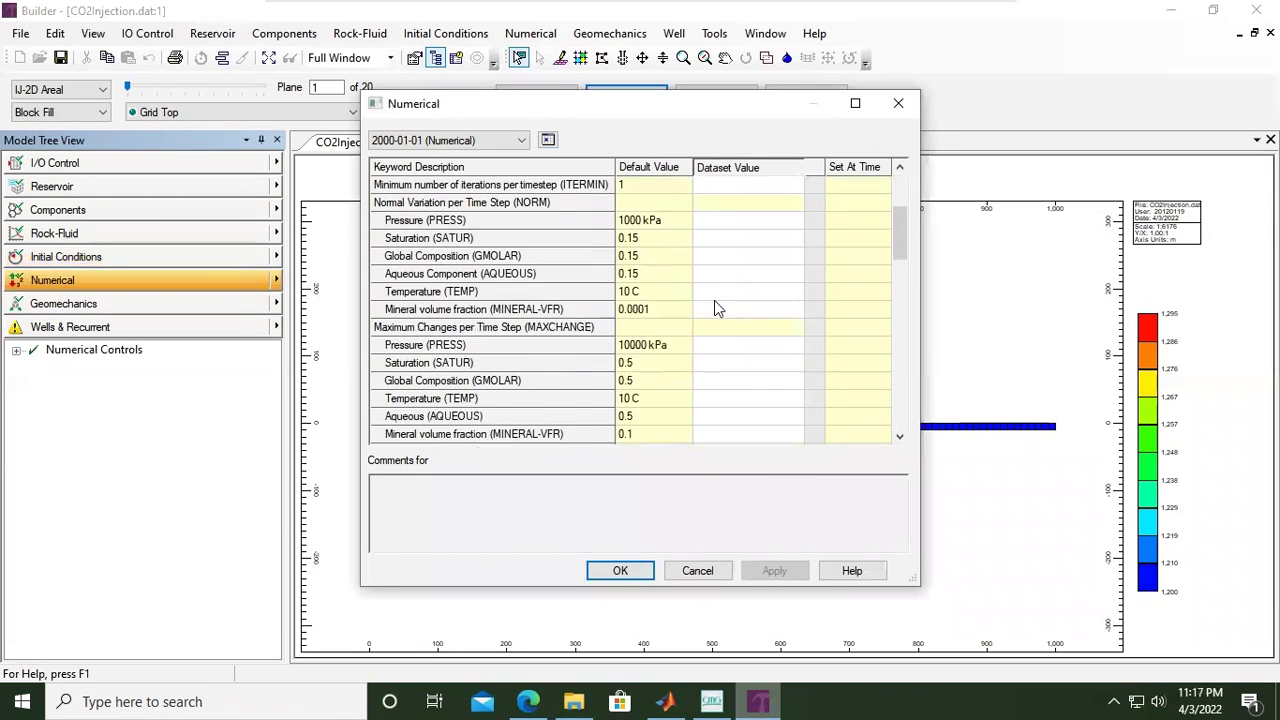
{"action": "scroll", "coordinate": [714, 300], "scroll_direction": "down", "scroll_amount": 2}
{"action": "scroll", "coordinate": [714, 300], "scroll_direction": "down", "scroll_amount": 3}
{"action": "scroll", "coordinate": [714, 300], "scroll_direction": "down", "scroll_amount": 4}
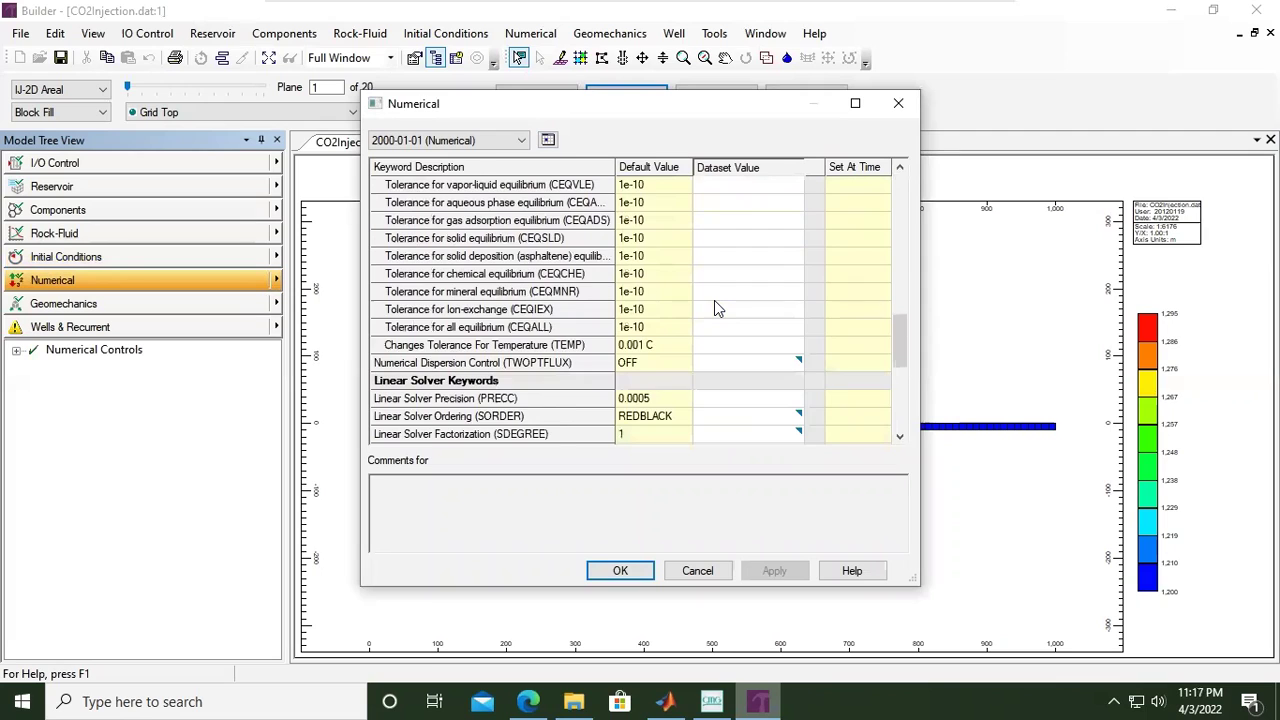
{"action": "scroll", "coordinate": [714, 300], "scroll_direction": "down", "scroll_amount": 5}
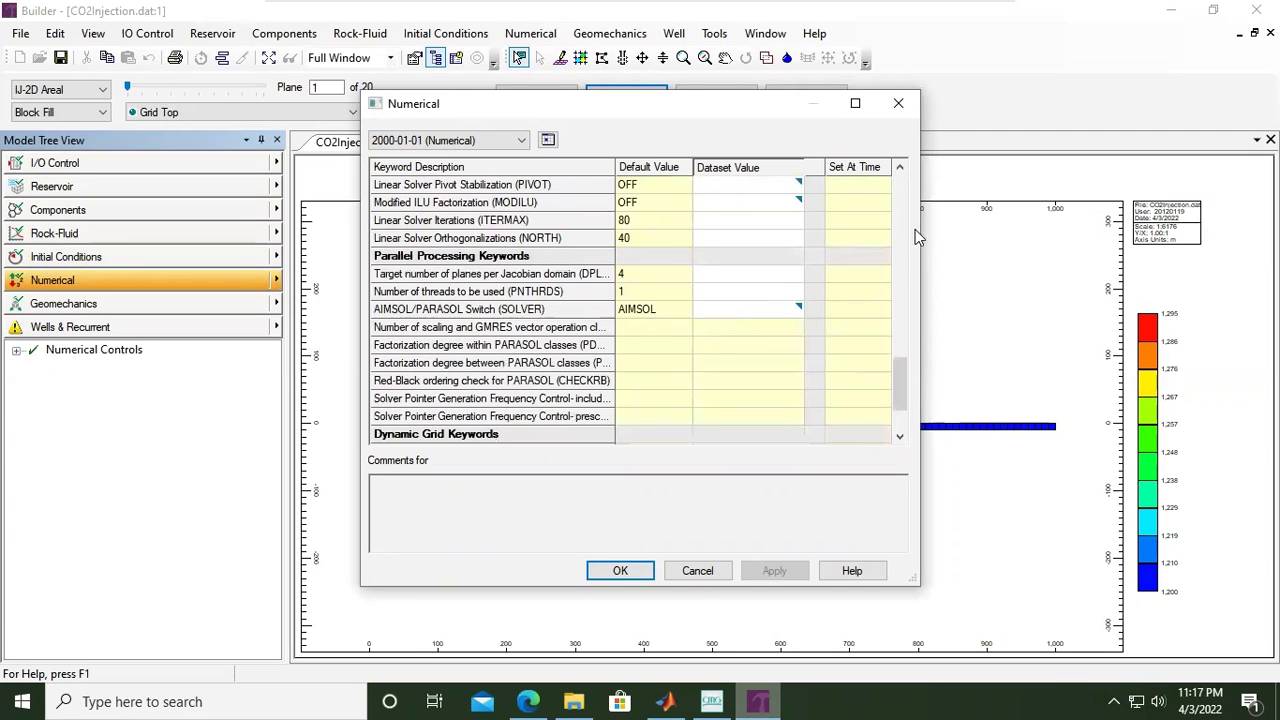
Widen, heighten and reposition the Numerical dialog so full keyword descriptions are readable.
{"action": "left_click_drag", "start_coordinate": [918, 238], "coordinate": [1228, 241]}
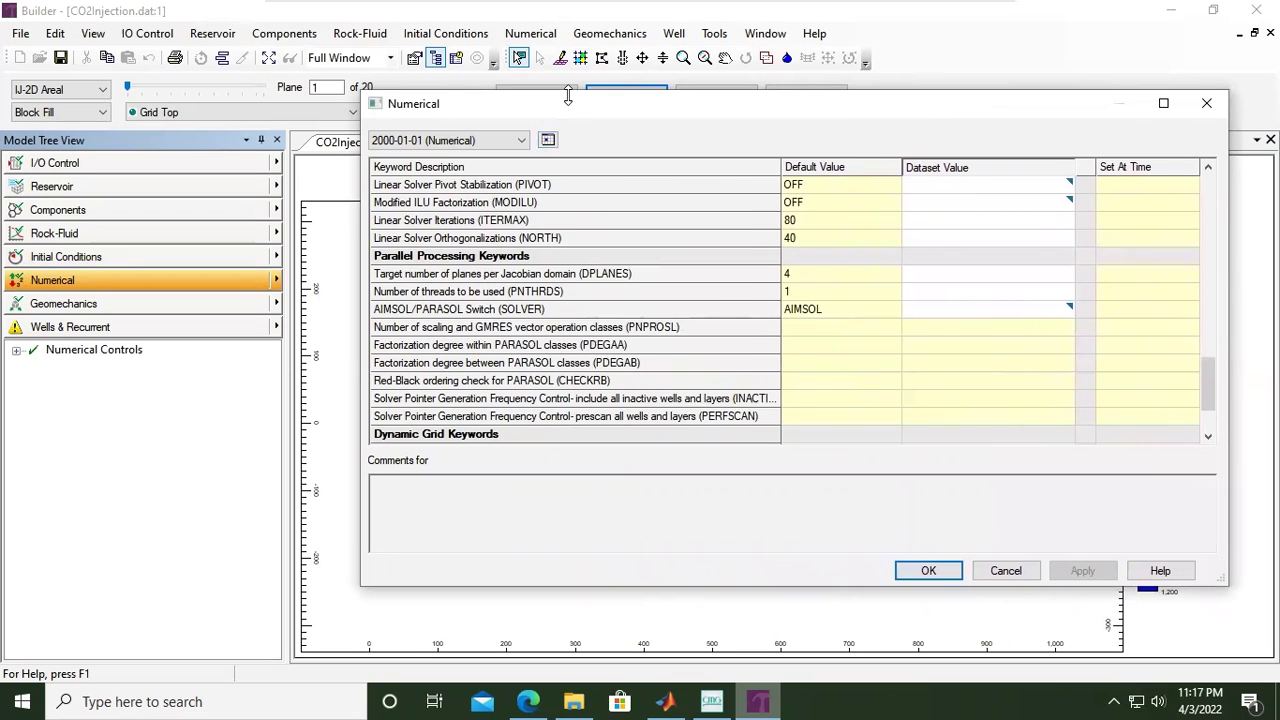
{"action": "left_click_drag", "start_coordinate": [567, 95], "coordinate": [578, 43]}
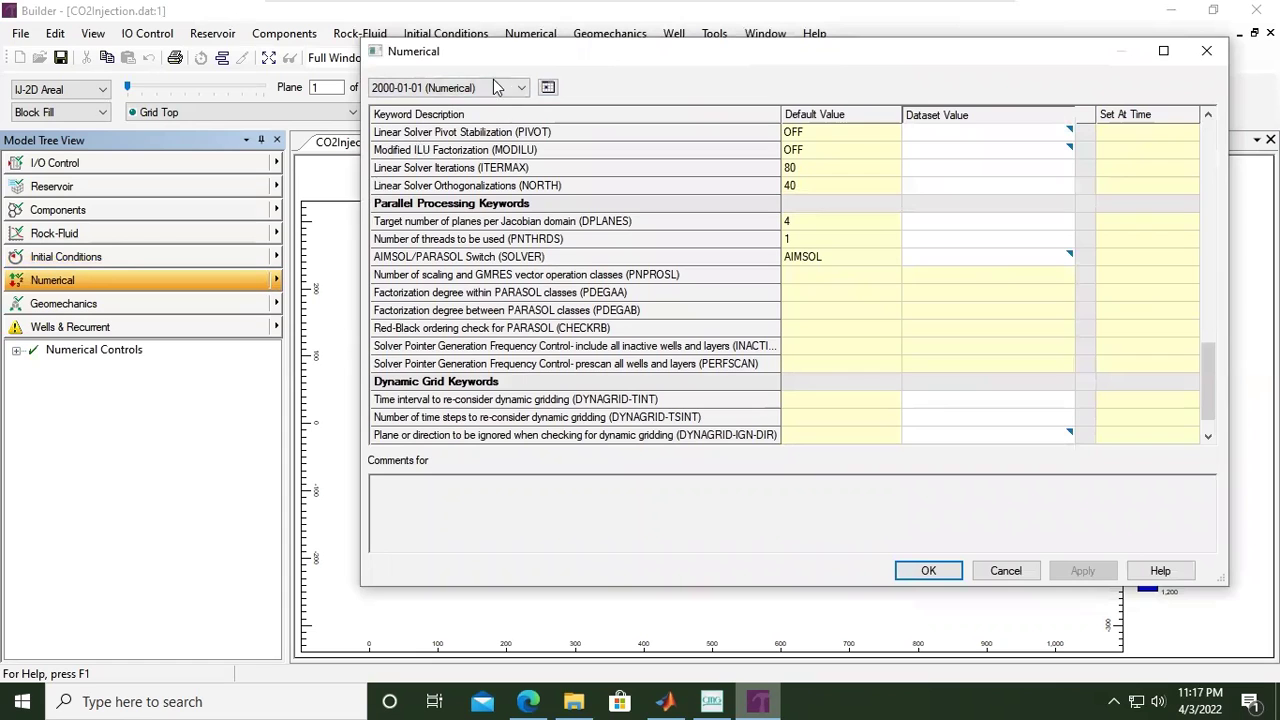
{"action": "left_click_drag", "start_coordinate": [540, 55], "coordinate": [392, 88]}
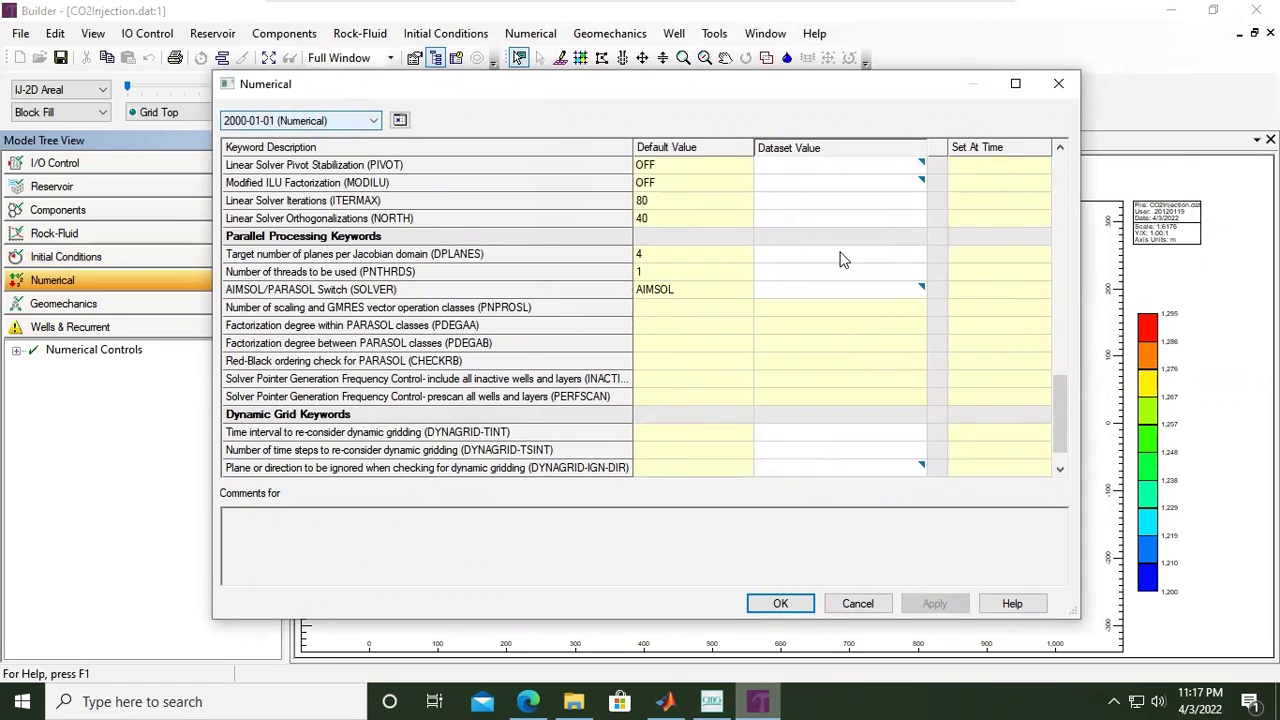
{"action": "scroll", "coordinate": [872, 305], "scroll_direction": "up", "scroll_amount": 5}
{"action": "scroll", "coordinate": [872, 307], "scroll_direction": "up", "scroll_amount": 5}
{"action": "scroll", "coordinate": [872, 305], "scroll_direction": "up", "scroll_amount": 3}
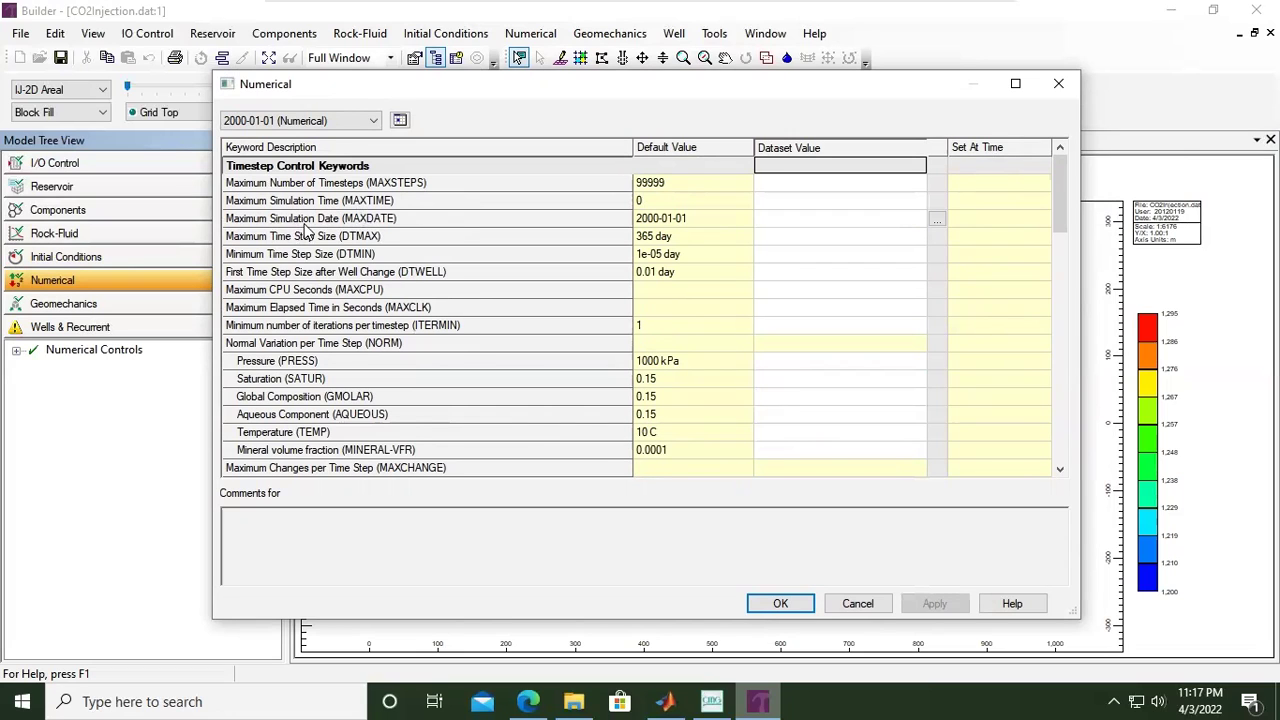
{"action": "scroll", "coordinate": [395, 245], "scroll_direction": "down", "scroll_amount": 3}
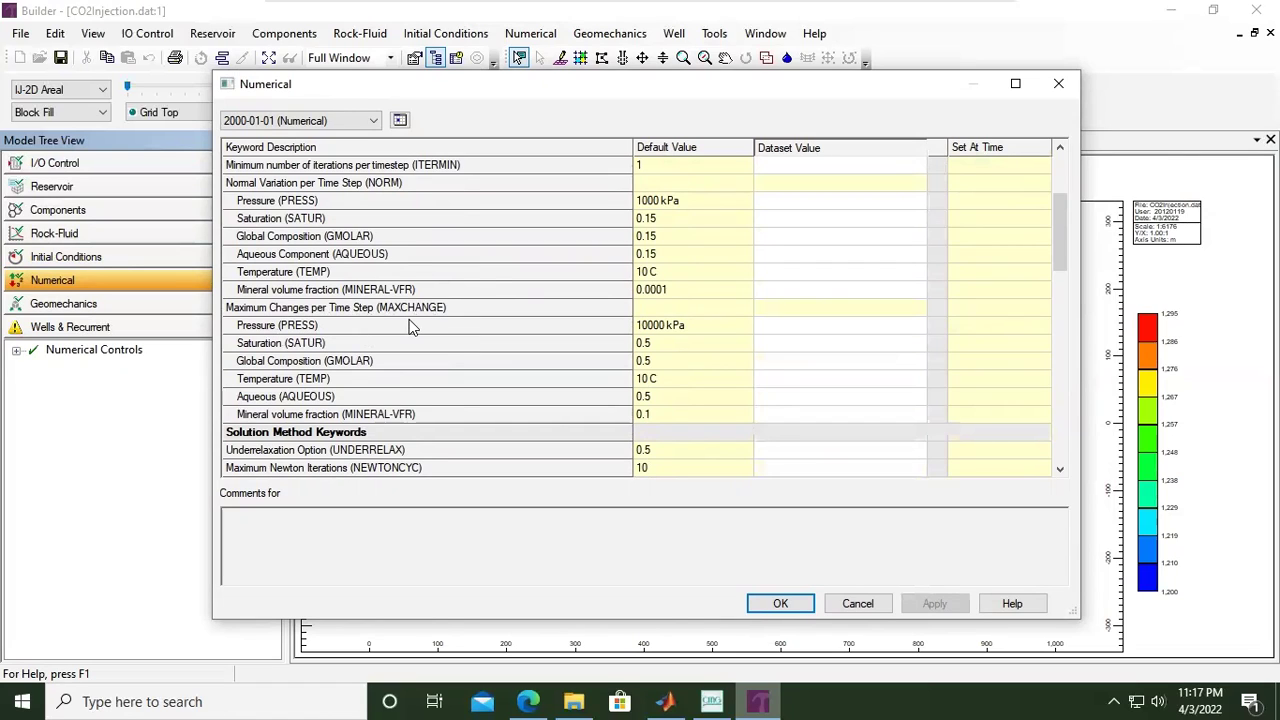
{"action": "scroll", "coordinate": [682, 330], "scroll_direction": "up", "scroll_amount": 2}
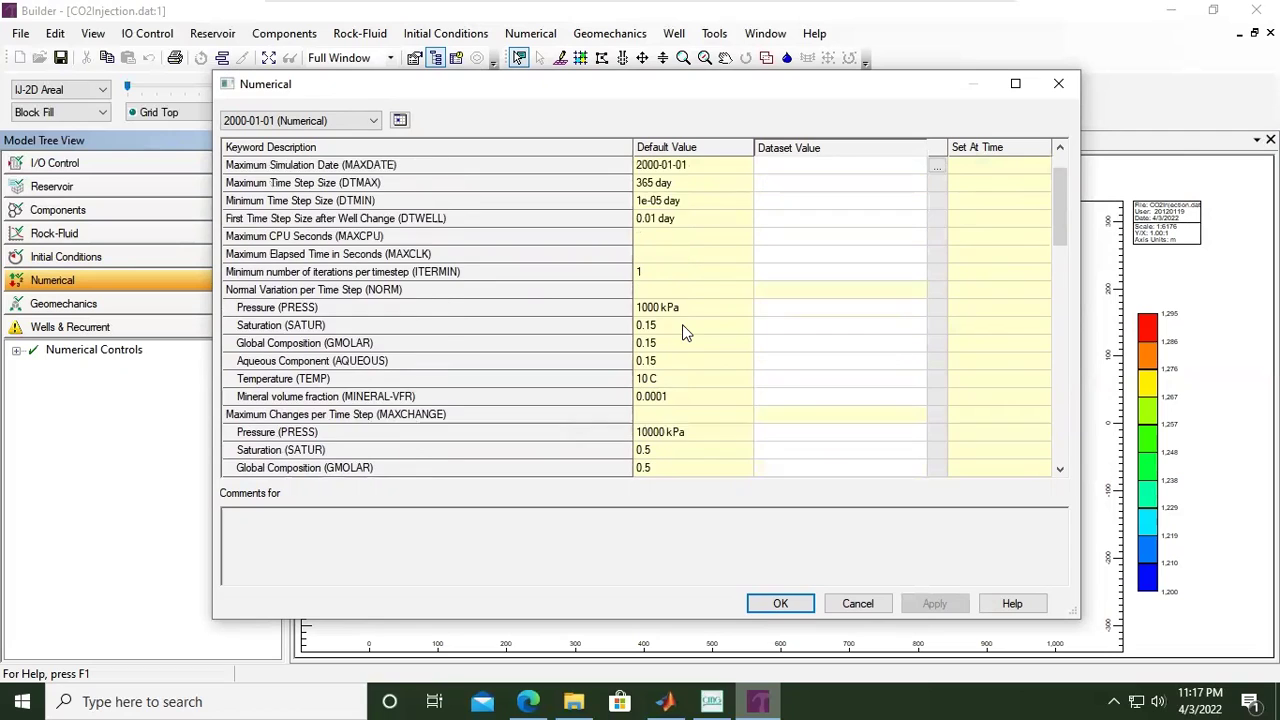
{"action": "scroll", "coordinate": [682, 330], "scroll_direction": "up", "scroll_amount": 1}
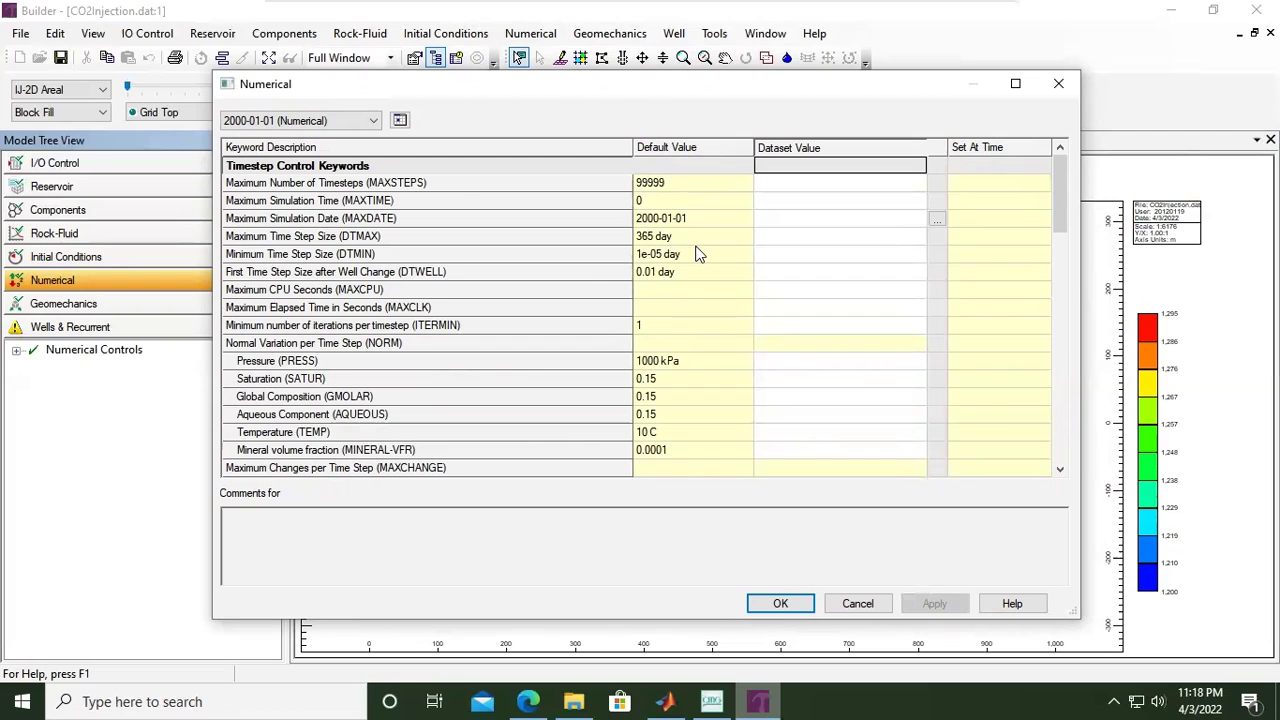
{"action": "scroll", "coordinate": [630, 272], "scroll_direction": "down", "scroll_amount": 2}
{"action": "scroll", "coordinate": [630, 272], "scroll_direction": "down", "scroll_amount": 2}
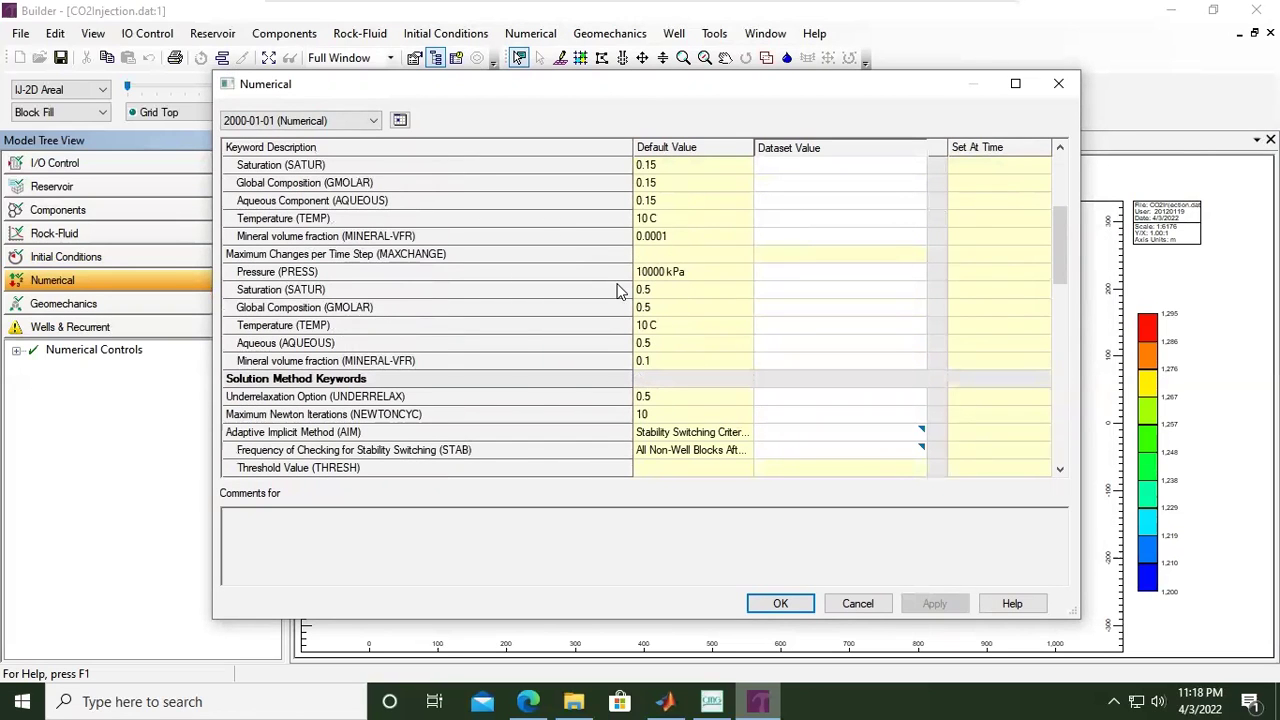
{"action": "scroll", "coordinate": [617, 289], "scroll_direction": "up", "scroll_amount": 2}
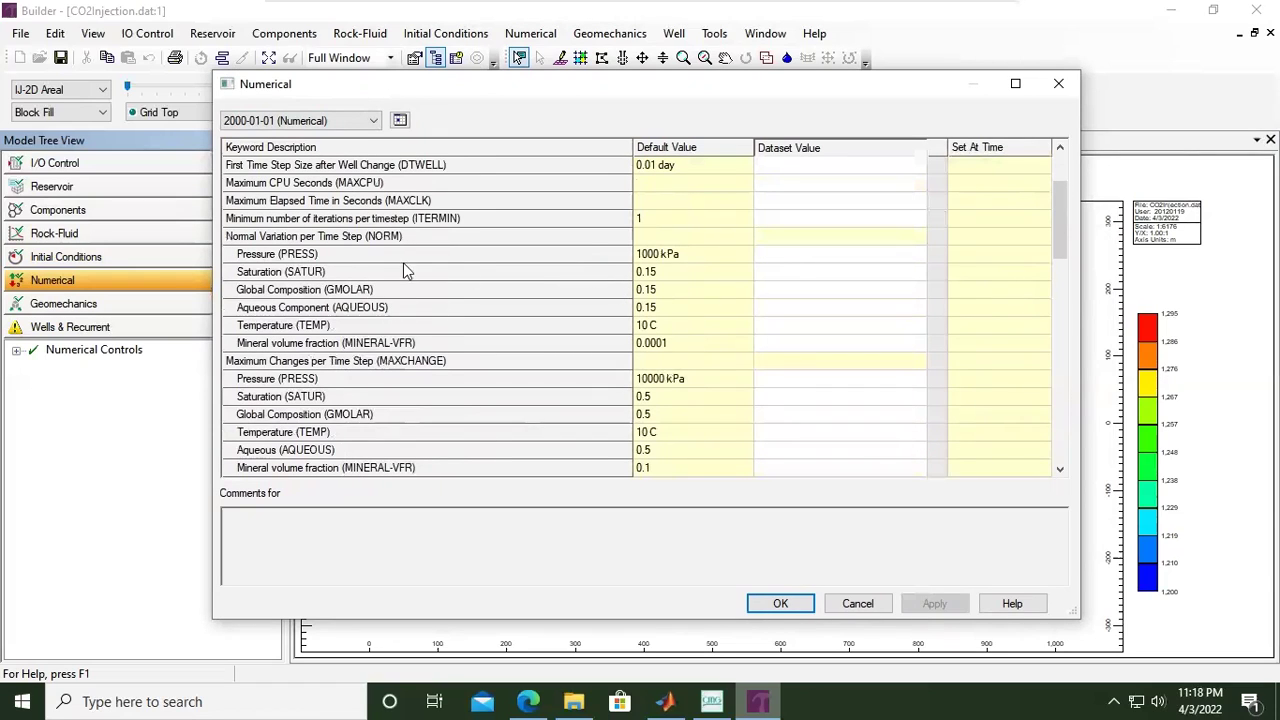
Enter NORM dataset values of SATUR 0.05, GMOLAR 0.005 and AQUEOUS 0.3.
{"action": "left_click", "coordinate": [268, 254]}
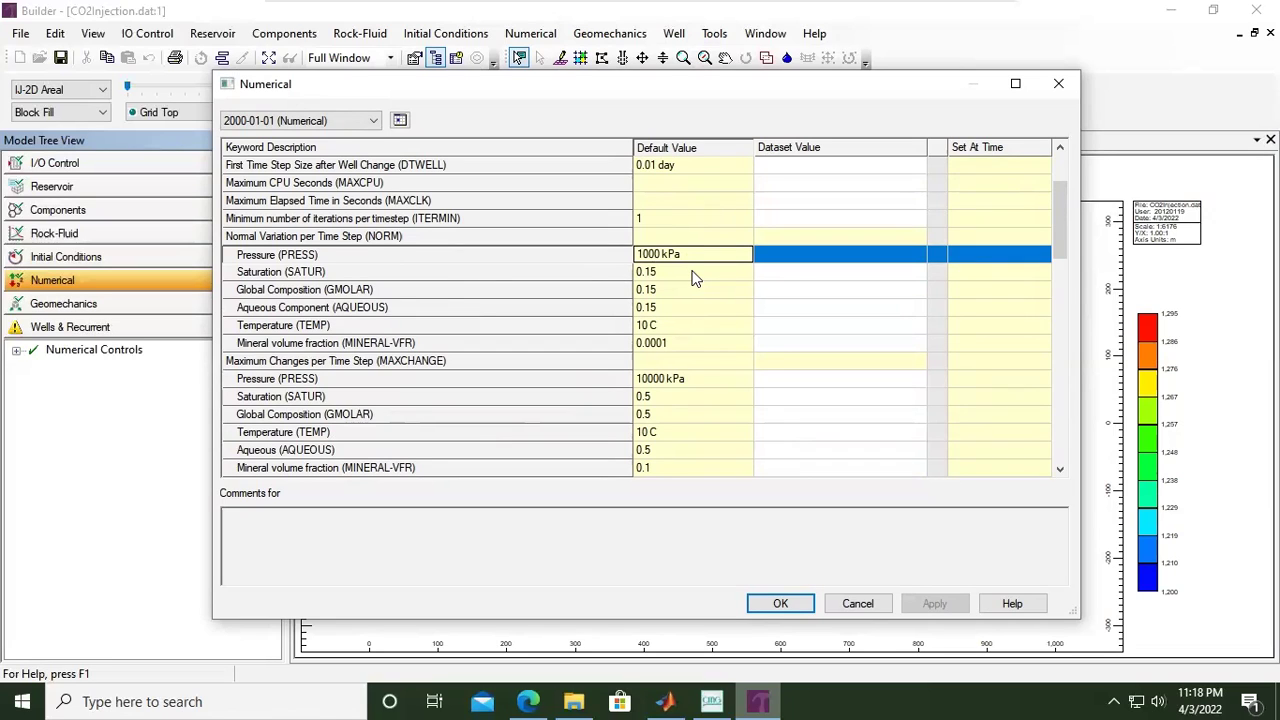
{"action": "left_click", "coordinate": [793, 271]}
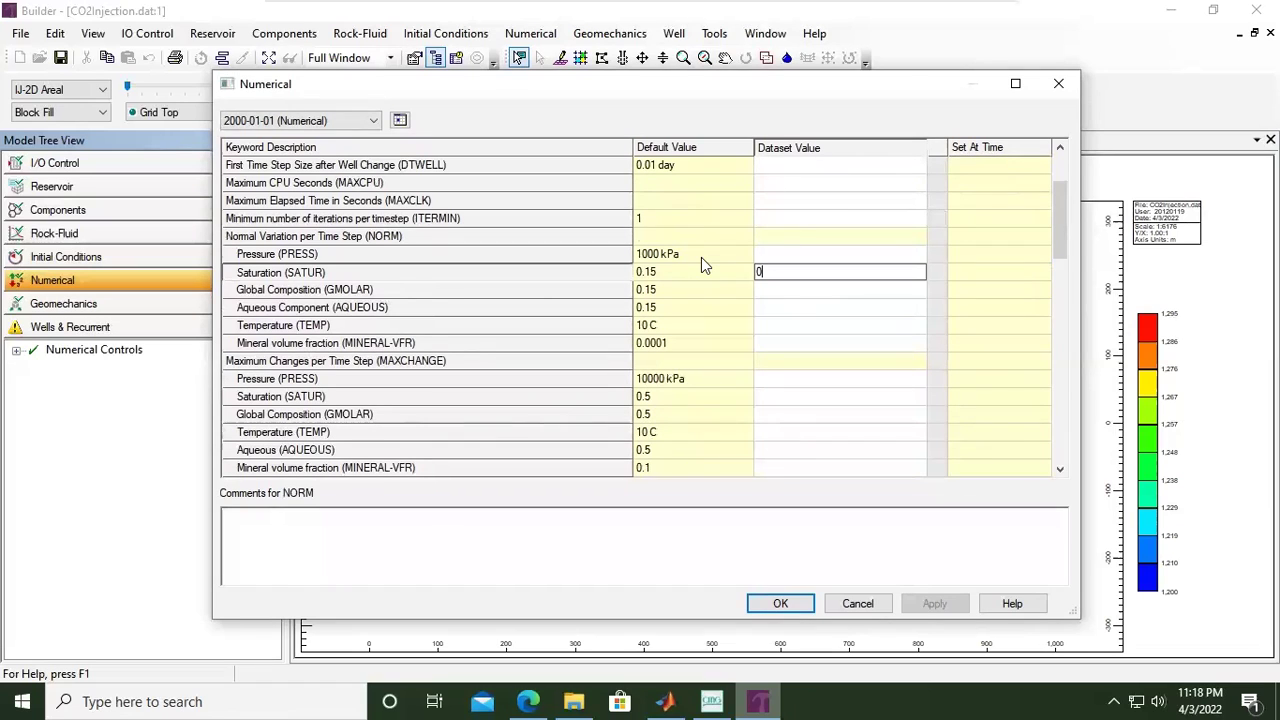
{"action": "type", "text": "0.05"}
{"action": "left_click", "coordinate": [838, 307]}
{"action": "left_click", "coordinate": [835, 297]}
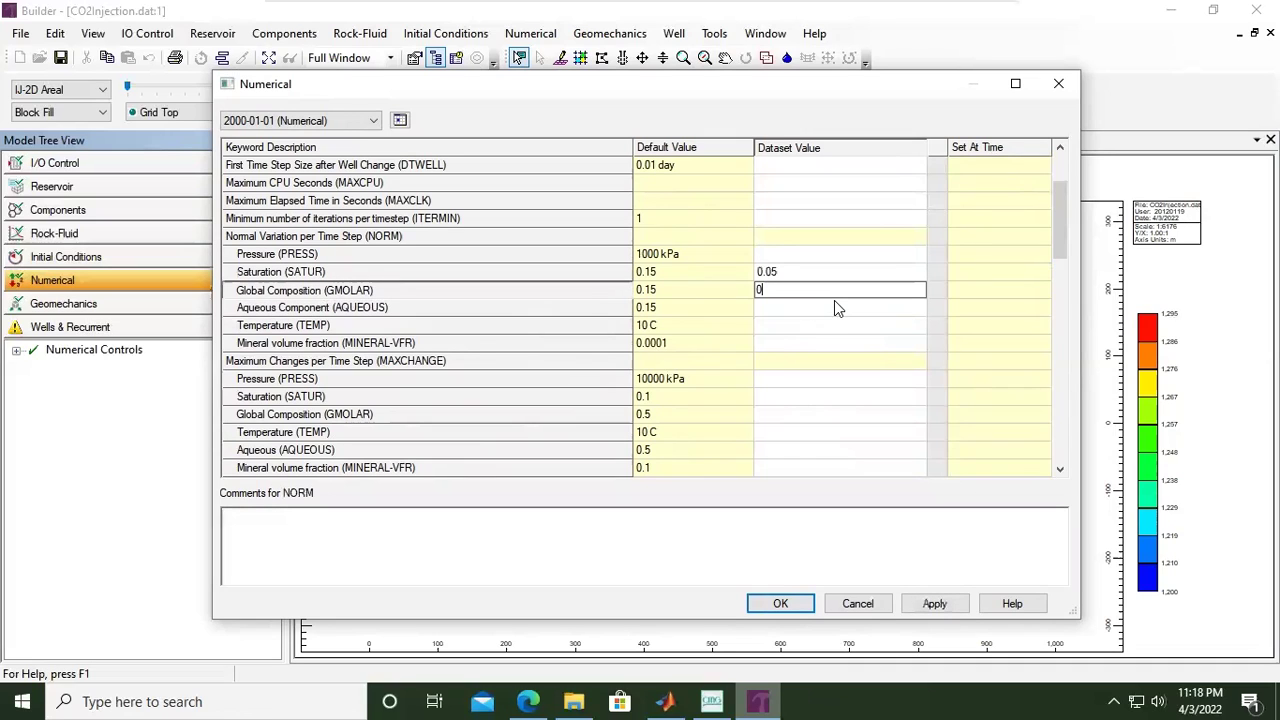
{"action": "type", "text": "0.005"}
{"action": "left_click", "coordinate": [828, 310]}
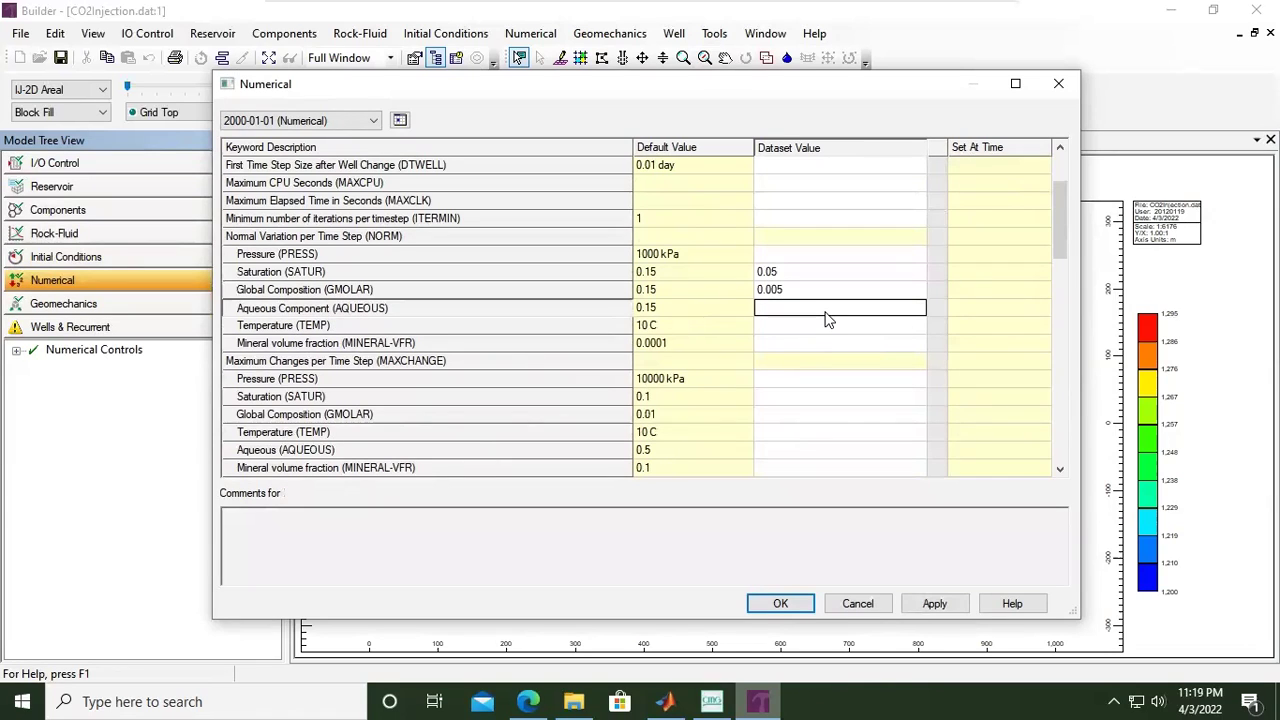
{"action": "type", "text": "0.3"}
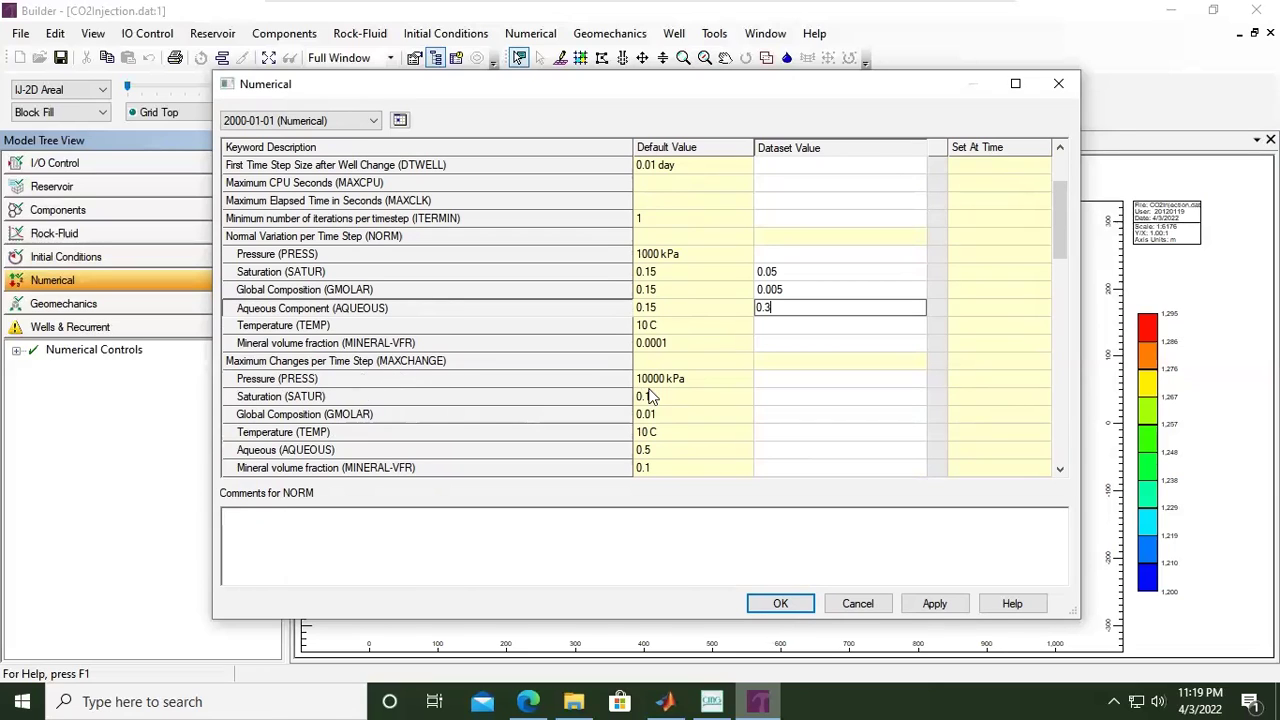
Commit aqueous 0.3, then set maximum changes of pressure 20000 kPa and saturation 0.8.
{"action": "left_click", "coordinate": [707, 390]}
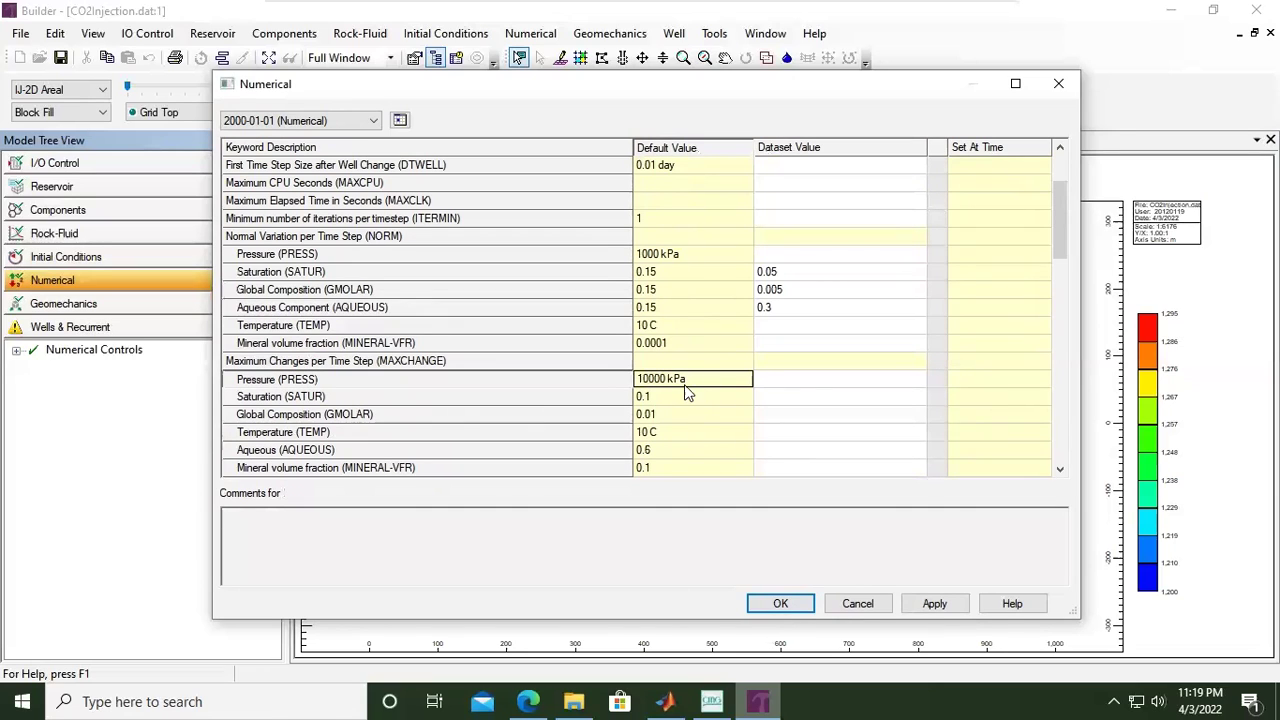
{"action": "left_click", "coordinate": [775, 390]}
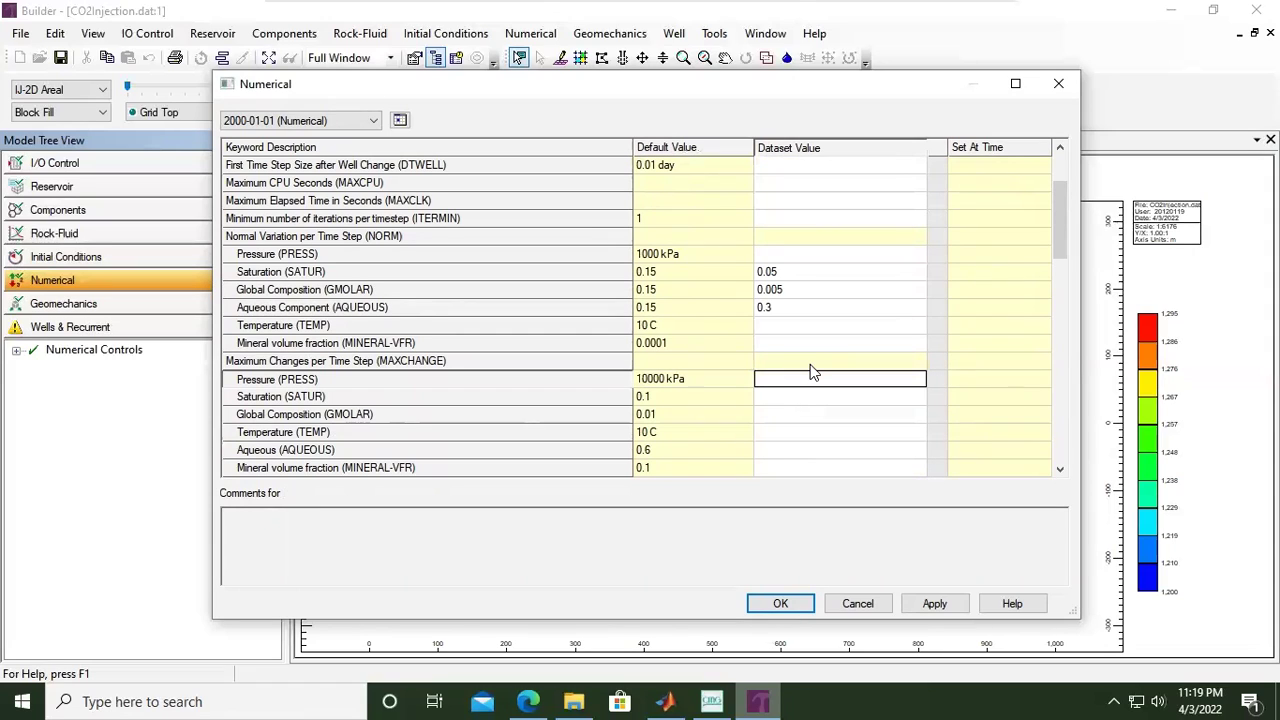
{"action": "type", "text": "20000"}
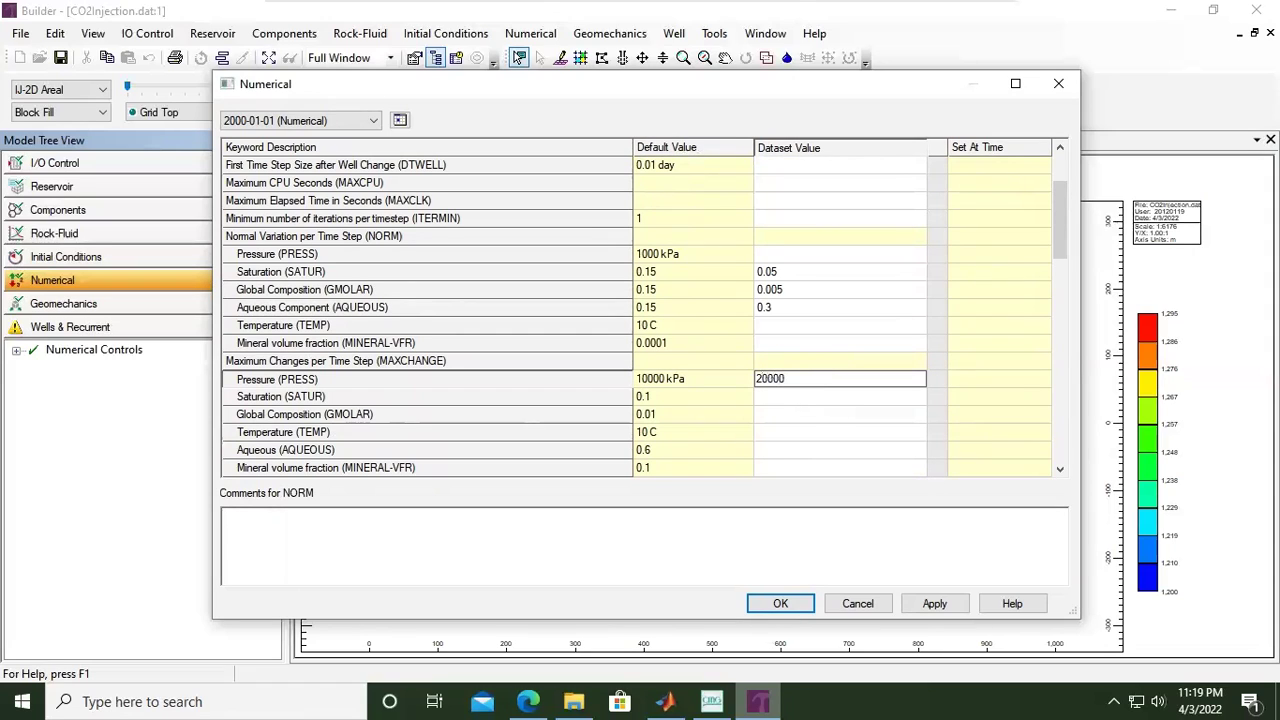
{"action": "left_click", "coordinate": [823, 403]}
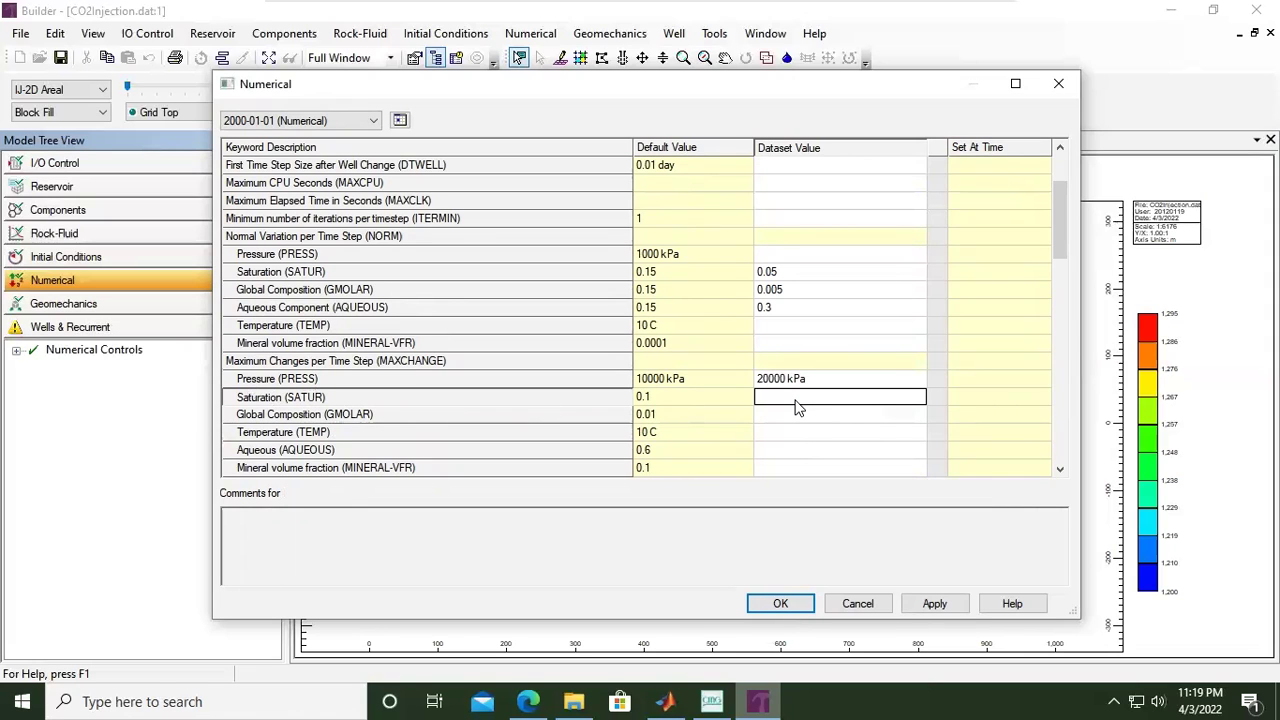
{"action": "type", "text": "0"}
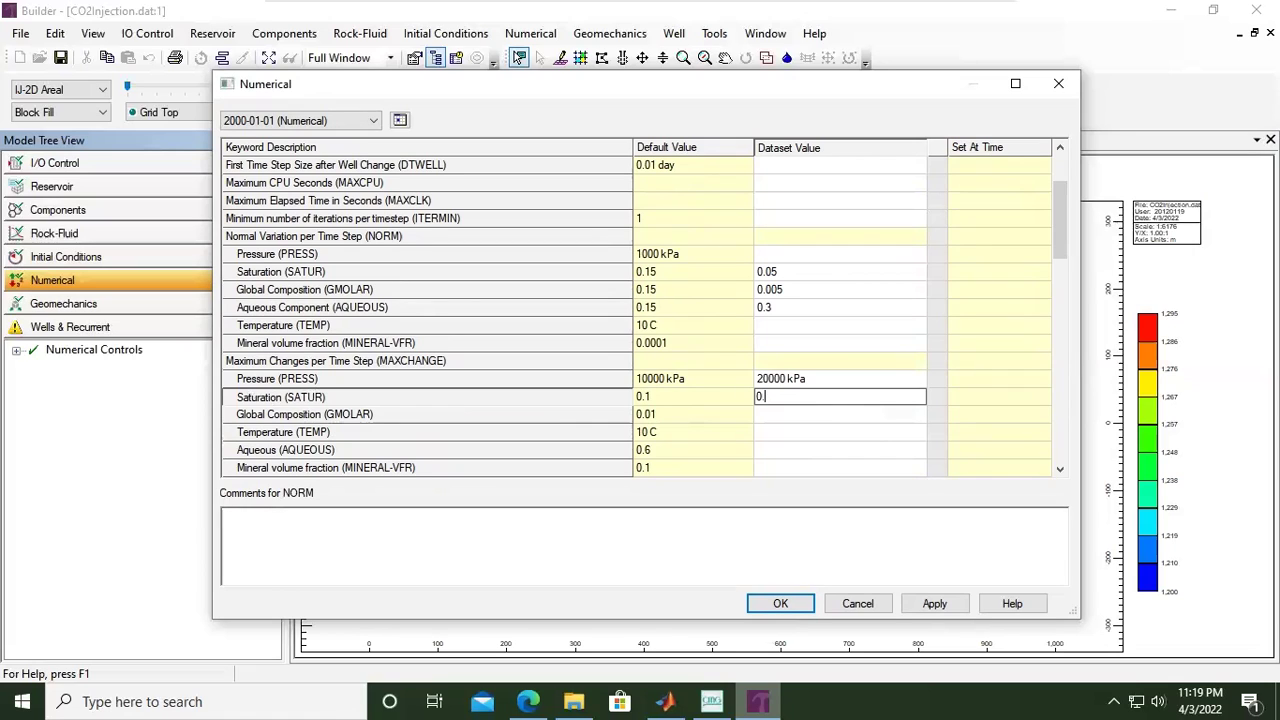
{"action": "type", "text": ".8"}
{"action": "left_click", "coordinate": [792, 418]}
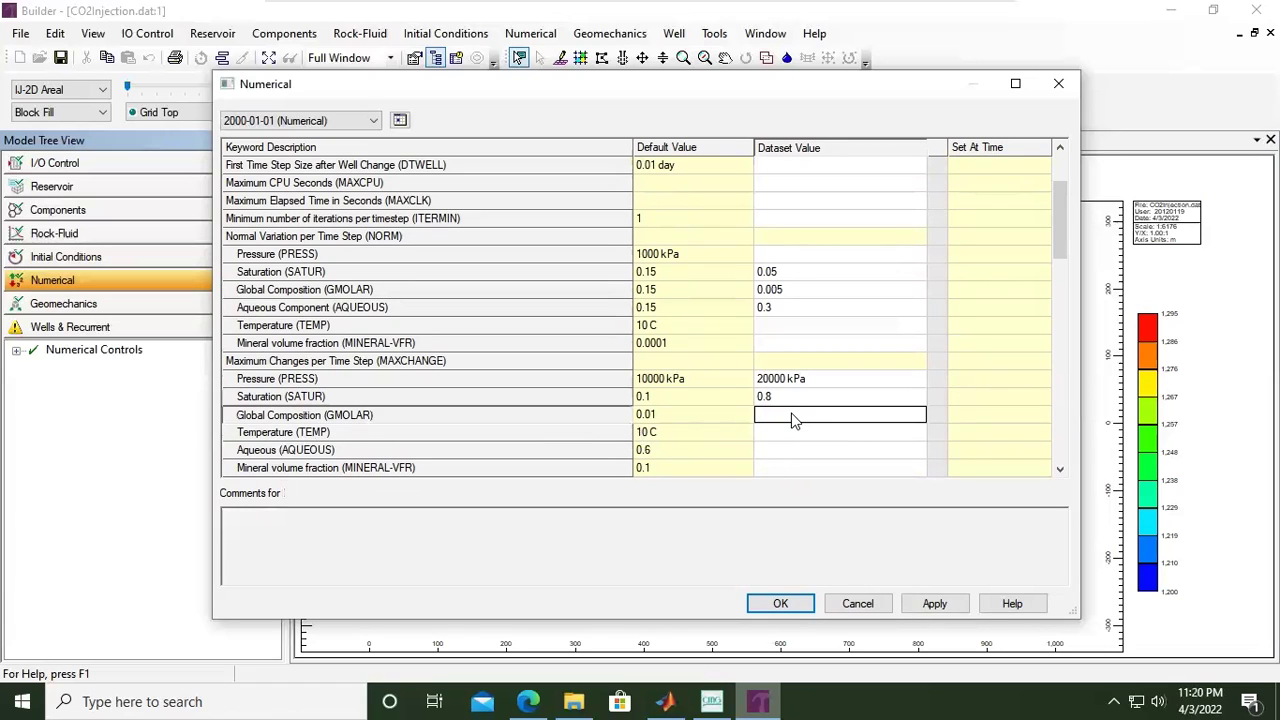
Correct the GMOLAR maximum change to 0.8 and enlarge the Numerical dialog.
{"action": "type", "text": "0.08"}
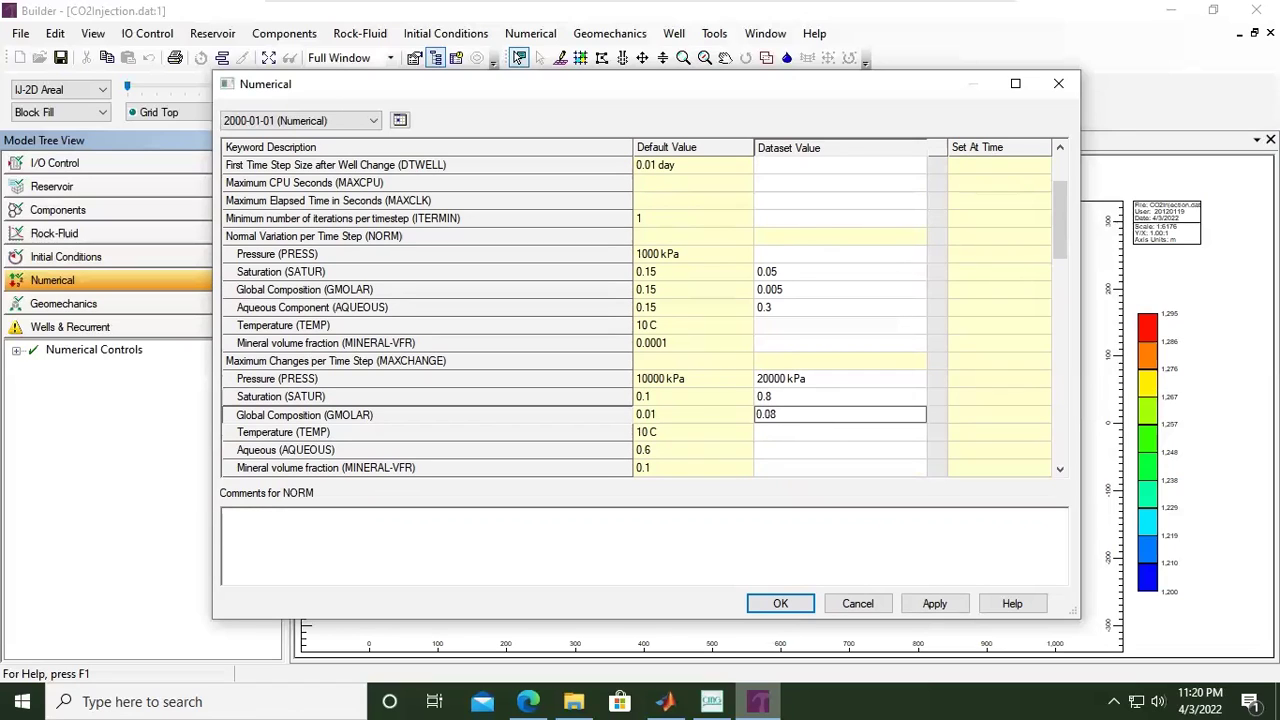
{"action": "key", "text": "BackSpace"}
{"action": "key", "text": "BackSpace"}
{"action": "type", "text": "9"}
{"action": "key", "text": "BackSpace"}
{"action": "type", "text": "8"}
{"action": "left_click", "coordinate": [834, 437]}
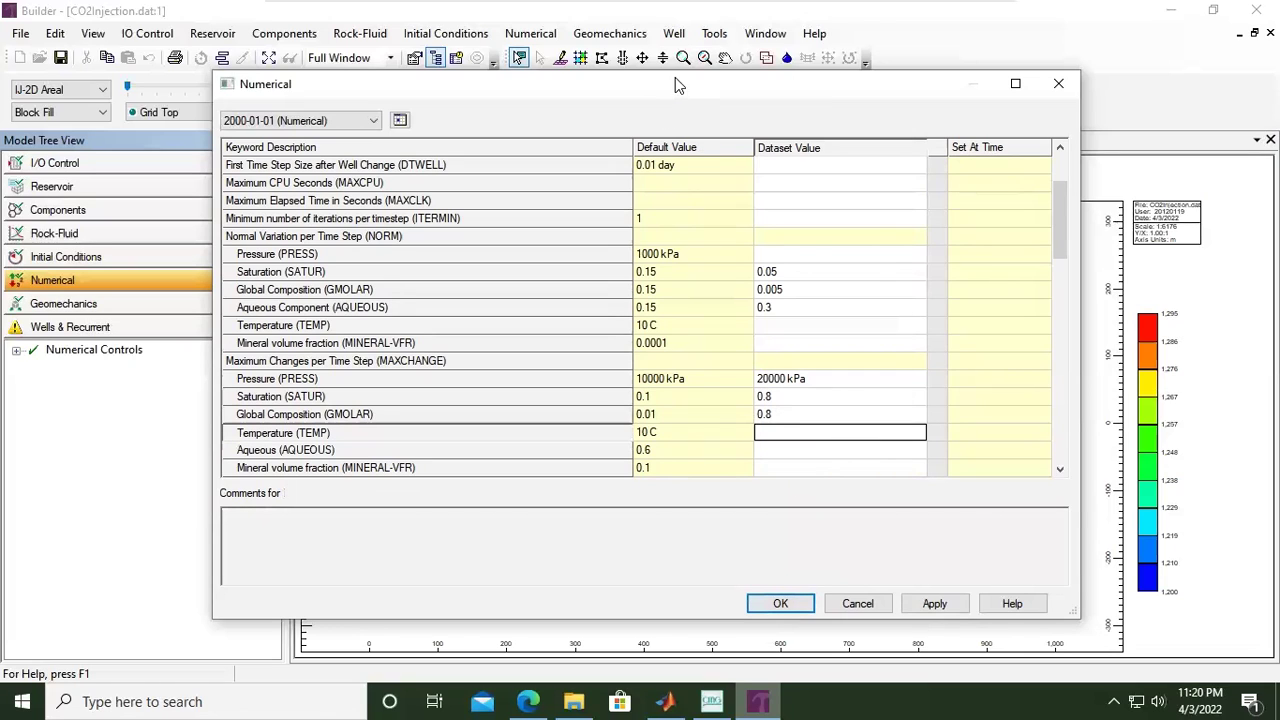
{"action": "left_click_drag", "start_coordinate": [678, 72], "coordinate": [690, 28]}
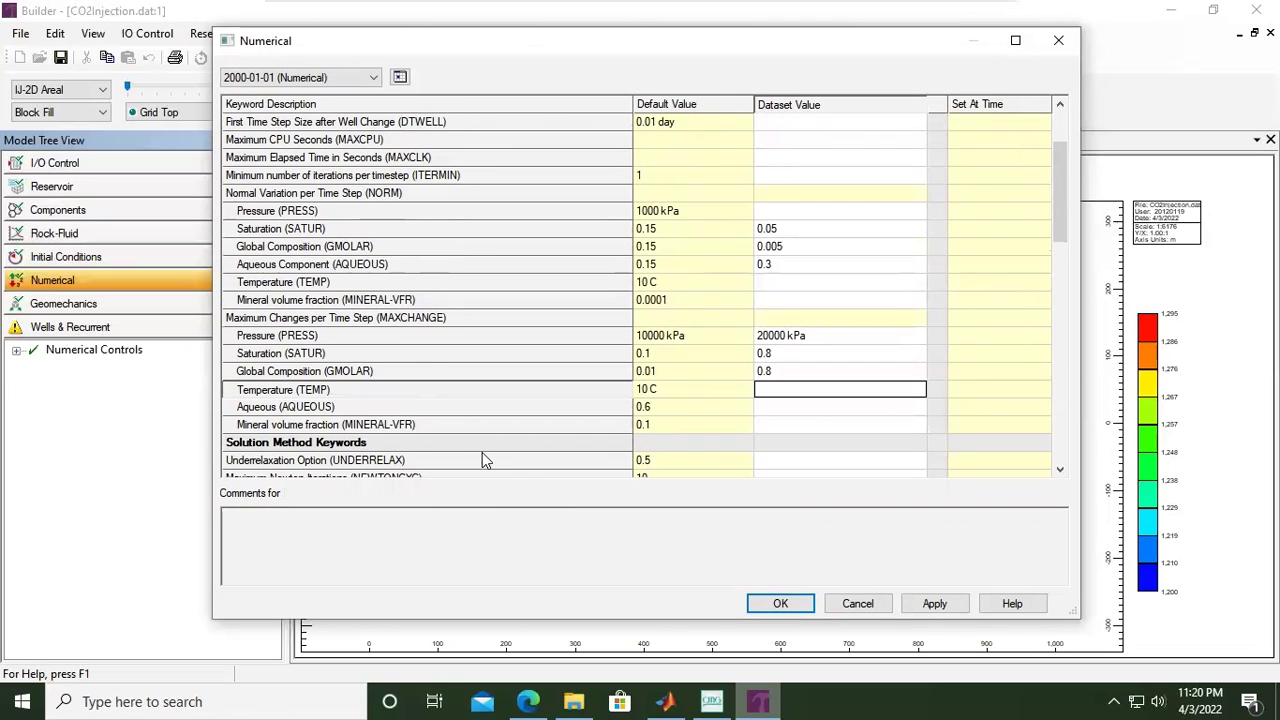
Enter 1e-05 kPa as the PRESS value under Convergence Tolerance.
{"action": "scroll", "coordinate": [475, 452], "scroll_direction": "down", "scroll_amount": 3}
{"action": "scroll", "coordinate": [400, 380], "scroll_direction": "down", "scroll_amount": 3}
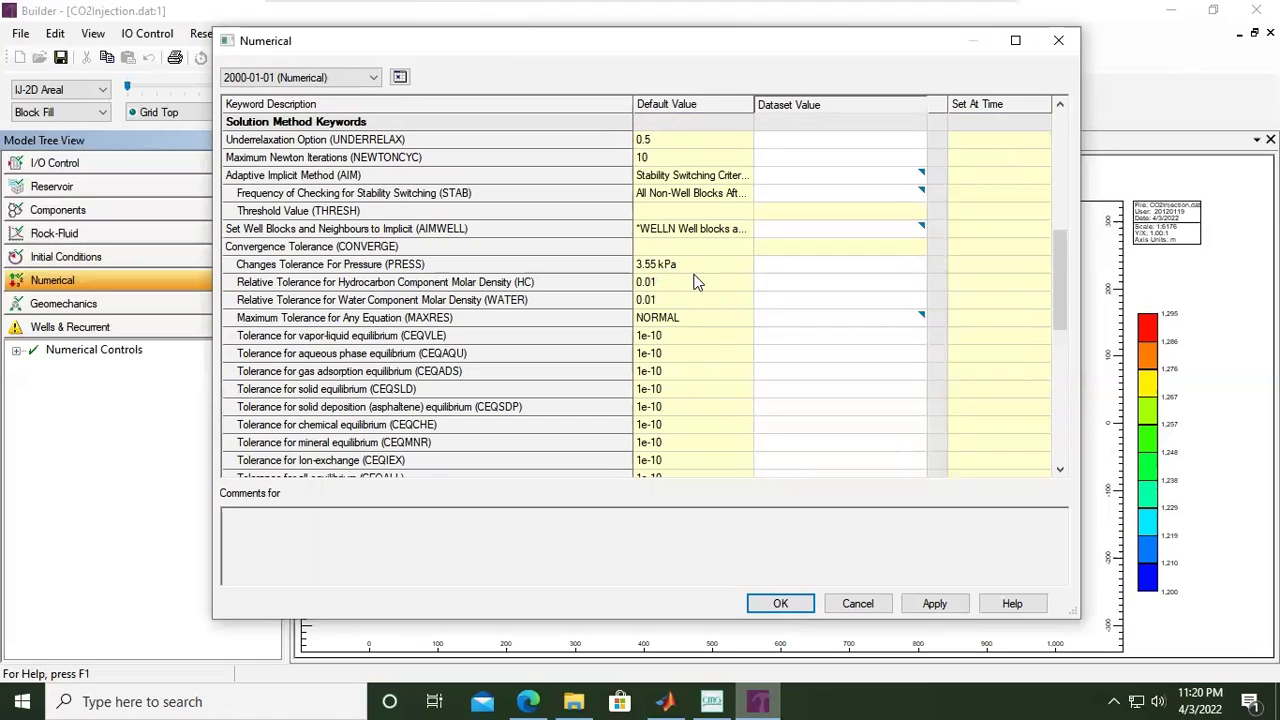
{"action": "left_click", "coordinate": [785, 271]}
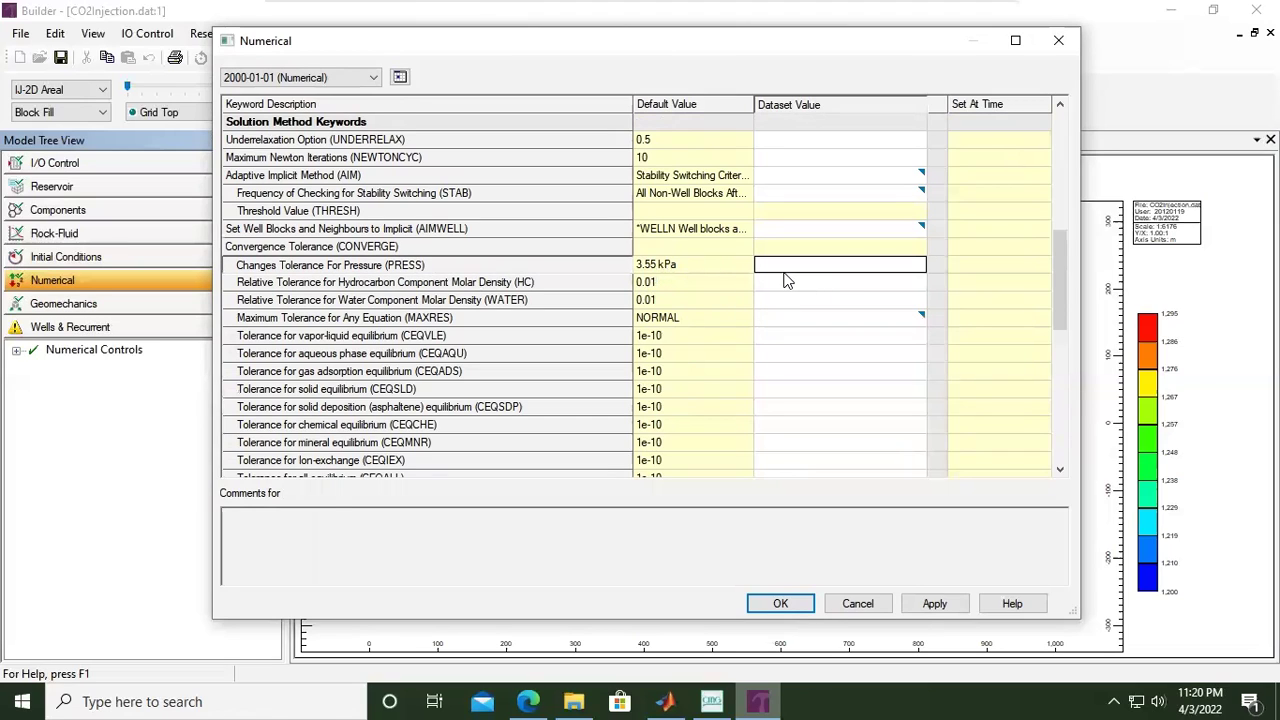
{"action": "type", "text": "1e-5"}
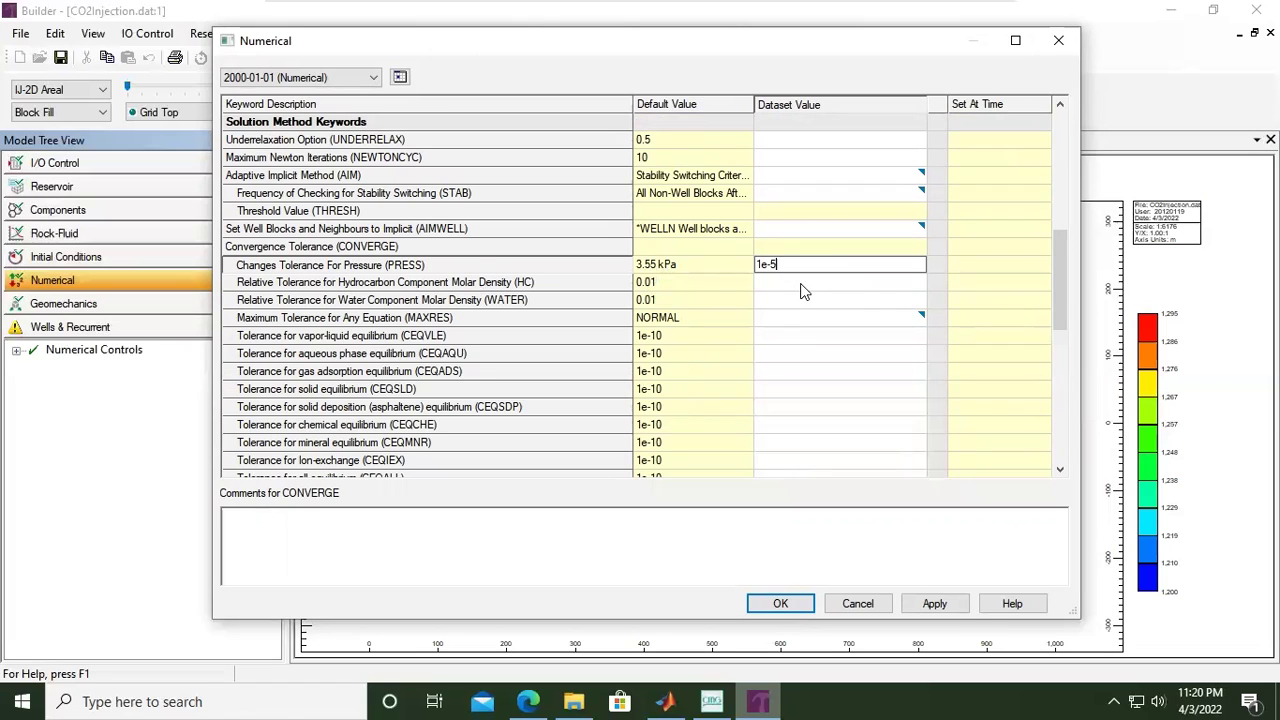
{"action": "left_click", "coordinate": [800, 290]}
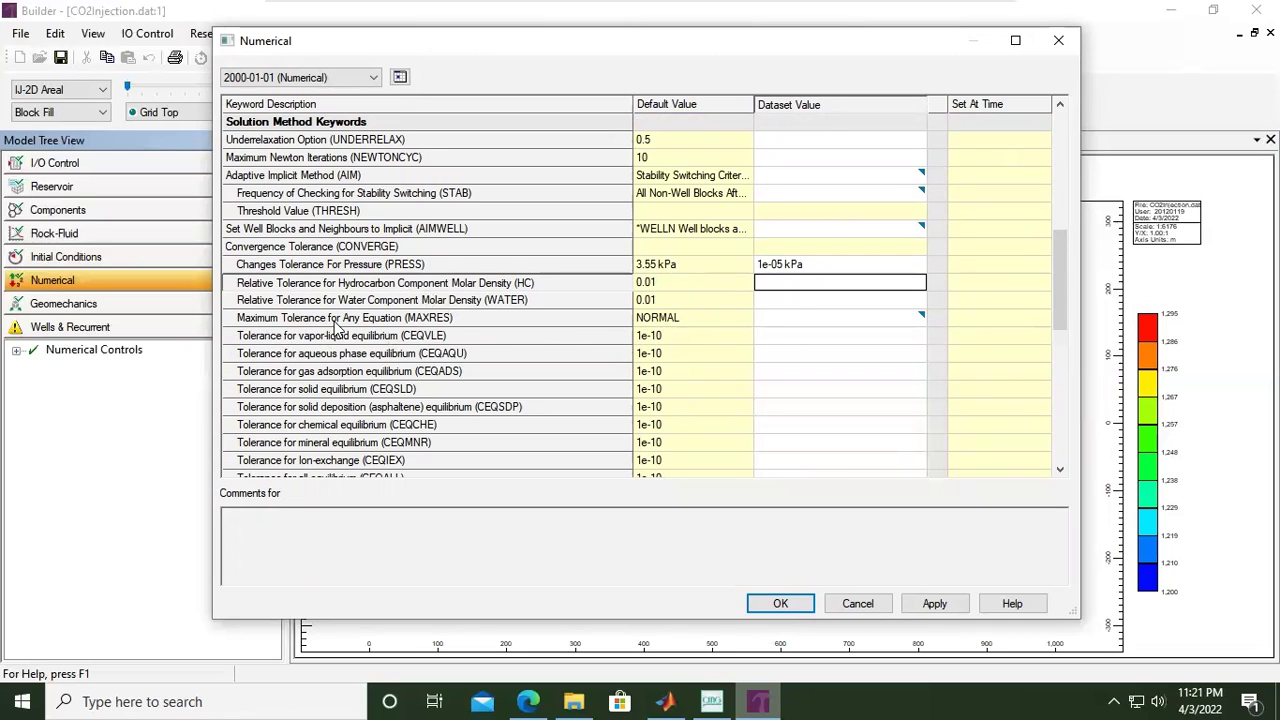
Enter 5e-05 in the MAXRES Dataset Value cell, removing a stray 0.
{"action": "left_click", "coordinate": [811, 320]}
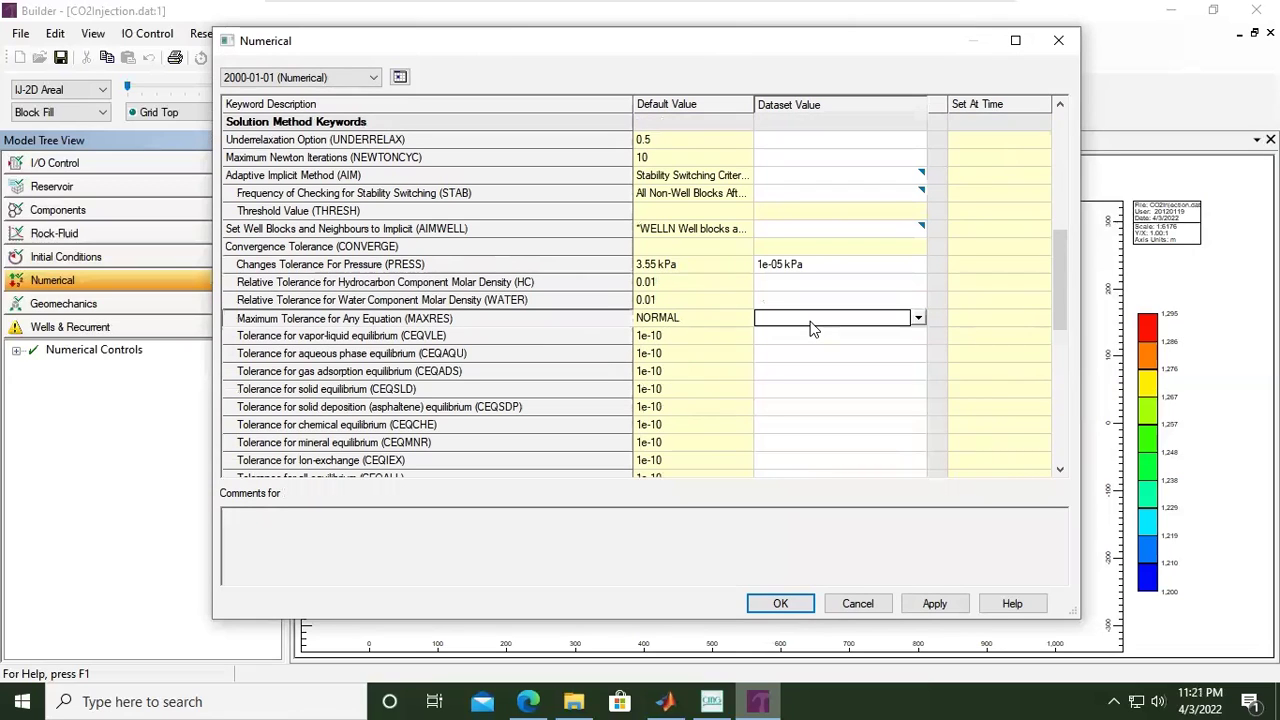
{"action": "left_click", "coordinate": [920, 317]}
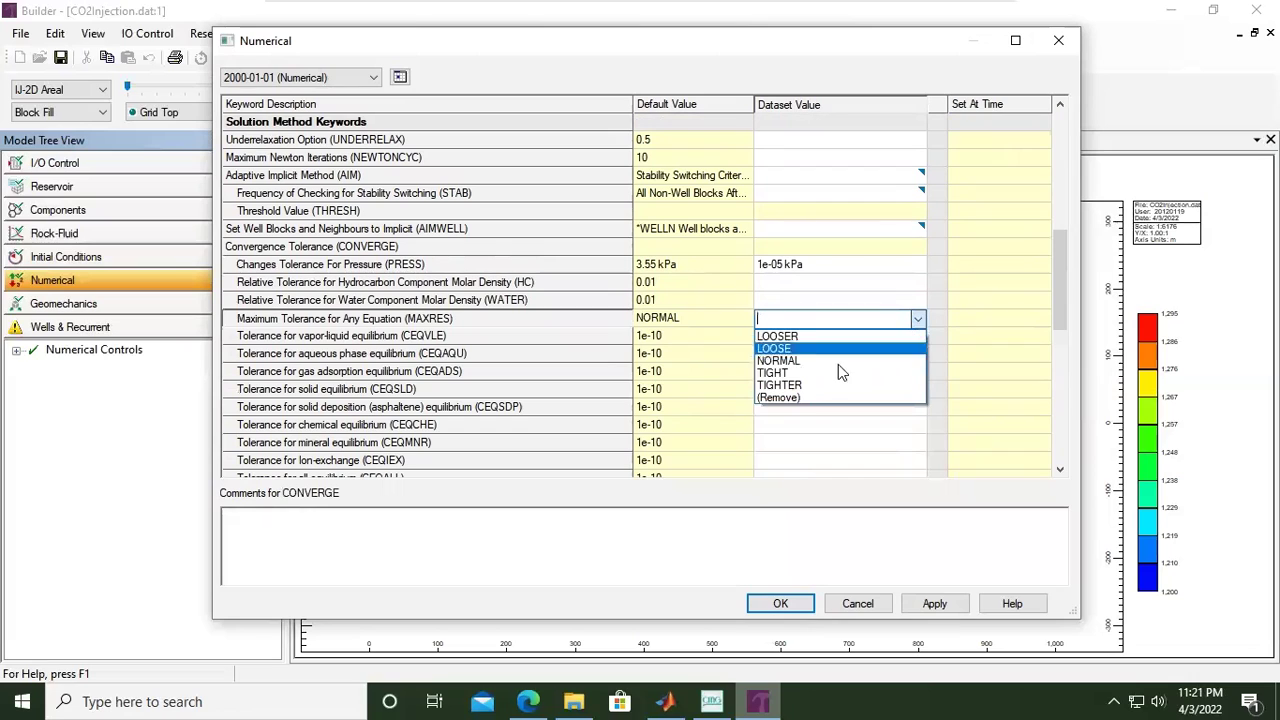
{"action": "left_click", "coordinate": [790, 397]}
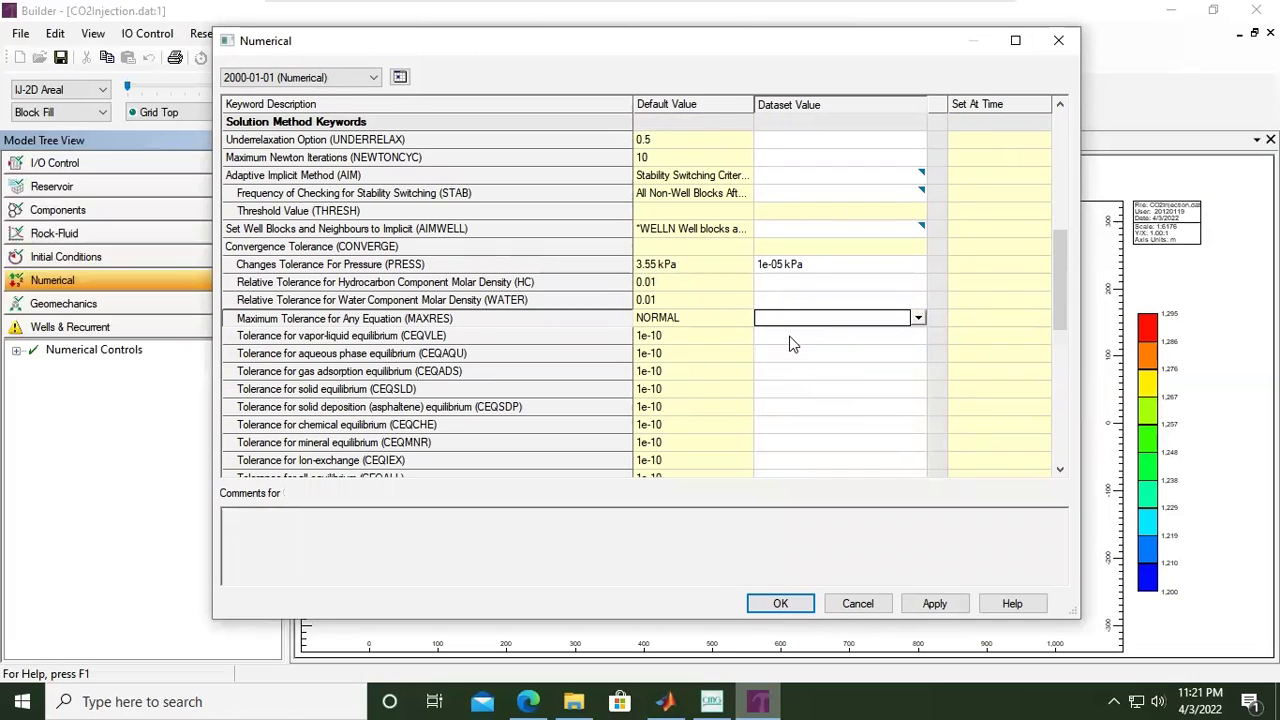
{"action": "left_click", "coordinate": [791, 336]}
{"action": "left_click", "coordinate": [790, 328]}
{"action": "type", "text": "0"}
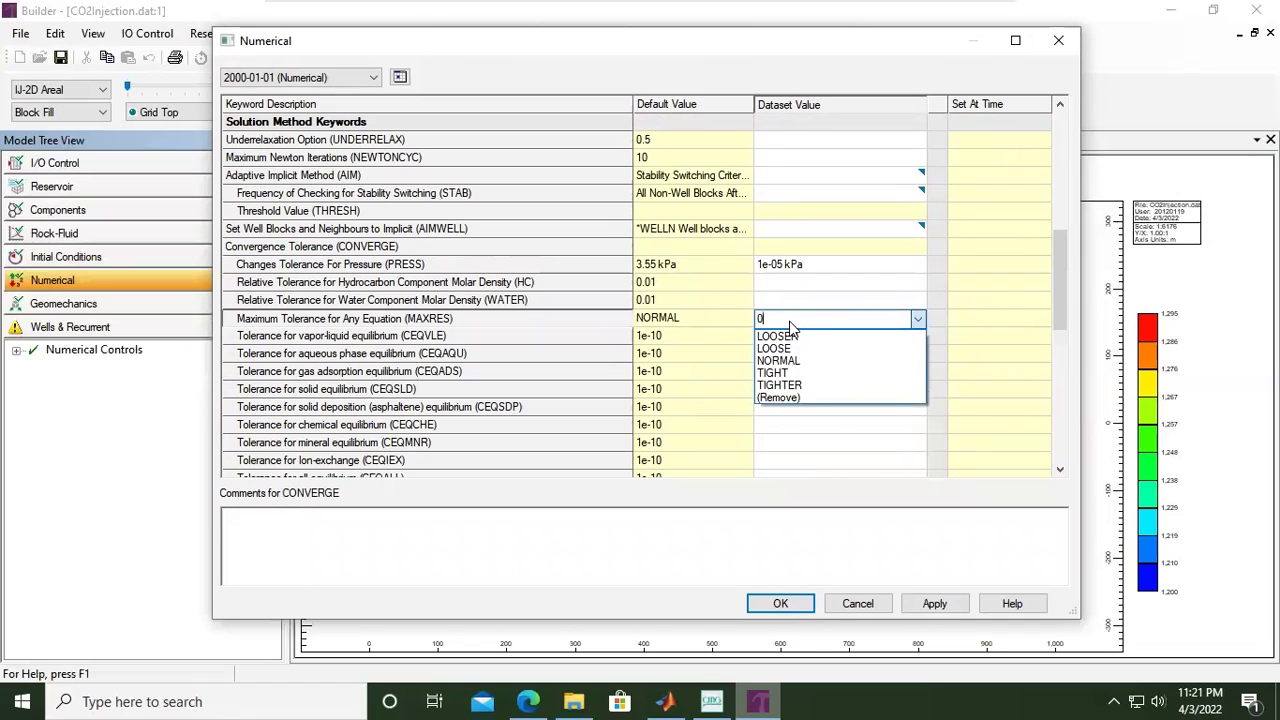
{"action": "key", "text": "BackSpace"}
{"action": "type", "text": "5"}
{"action": "type", "text": "e-"}
{"action": "type", "text": "05"}
{"action": "key", "text": "Return"}
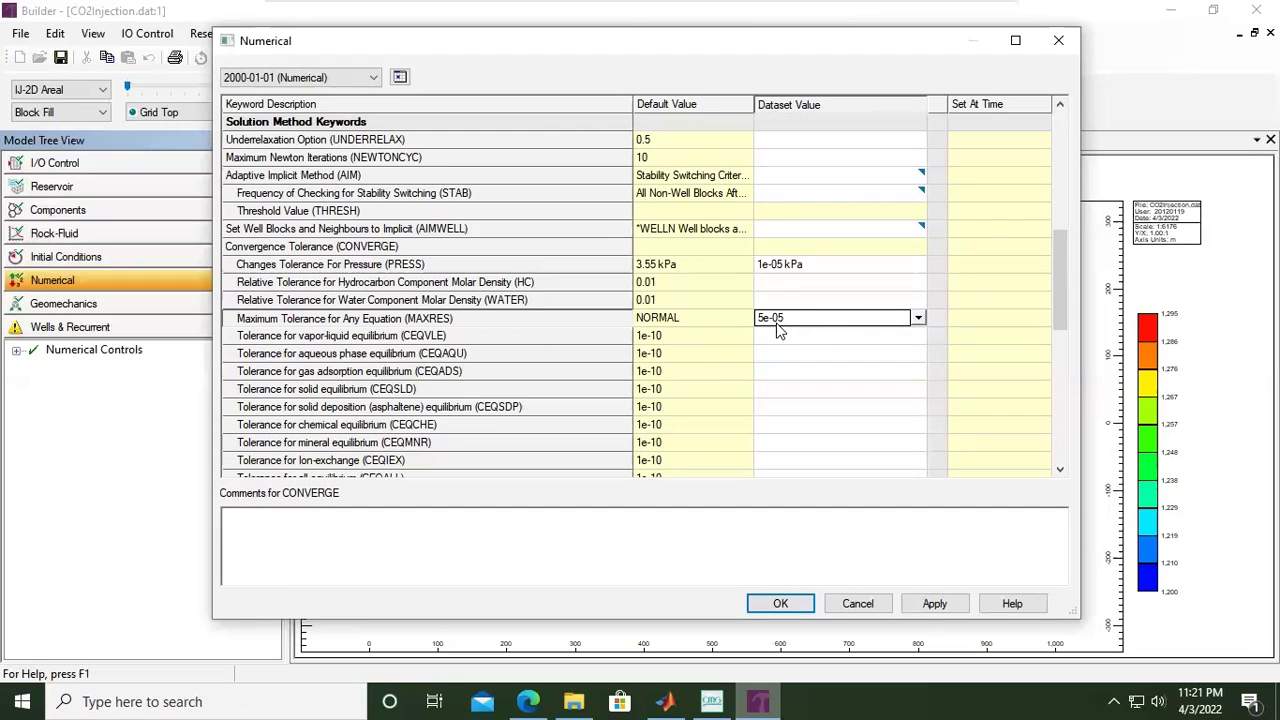
Enter 1e-6 as the PRECC value under Linear Solver Keywords.
{"action": "scroll", "coordinate": [405, 424], "scroll_direction": "down", "scroll_amount": 2}
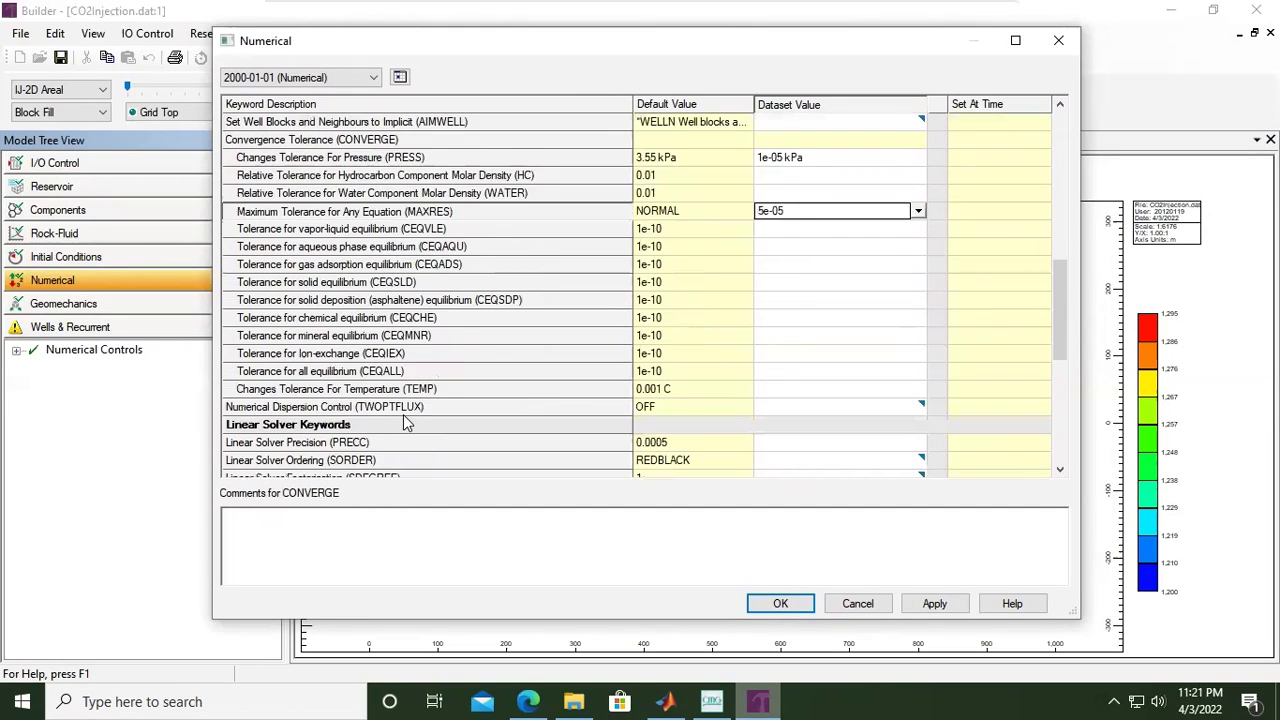
{"action": "scroll", "coordinate": [403, 414], "scroll_direction": "down", "scroll_amount": 1}
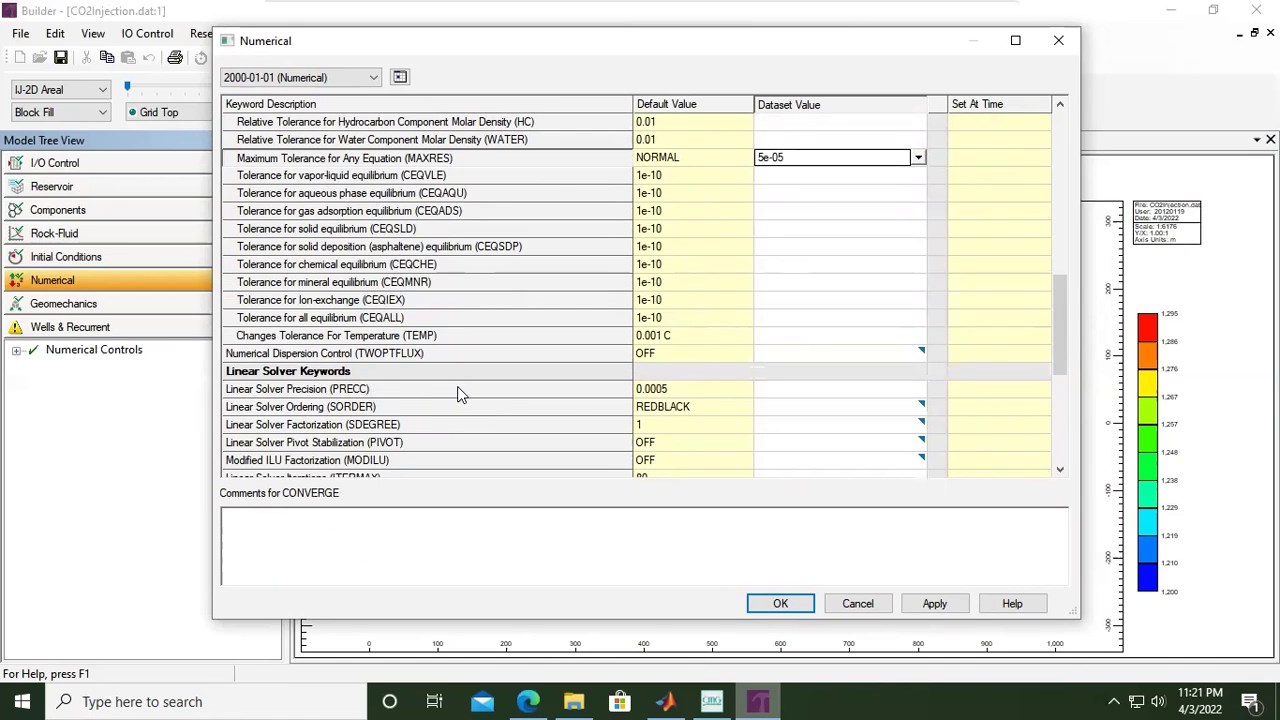
{"action": "left_click", "coordinate": [791, 391]}
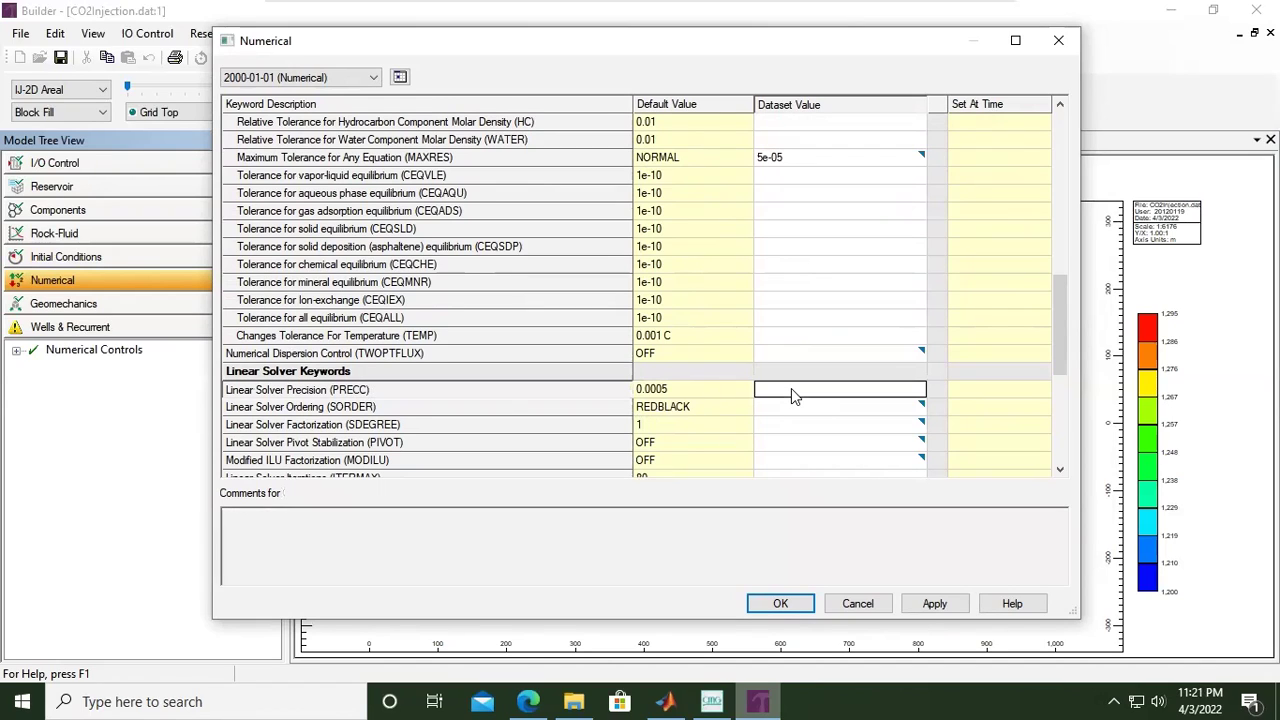
{"action": "type", "text": "1e-"}
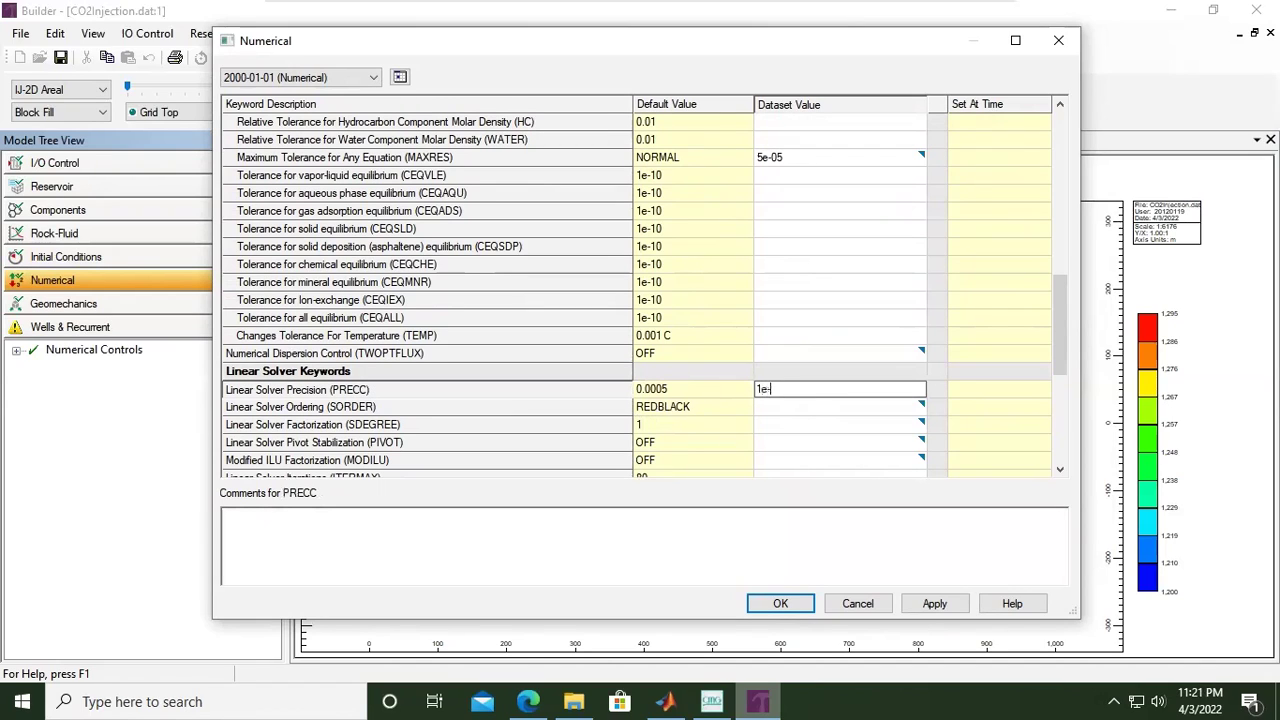
{"action": "type", "text": "6"}
{"action": "left_click", "coordinate": [805, 443]}
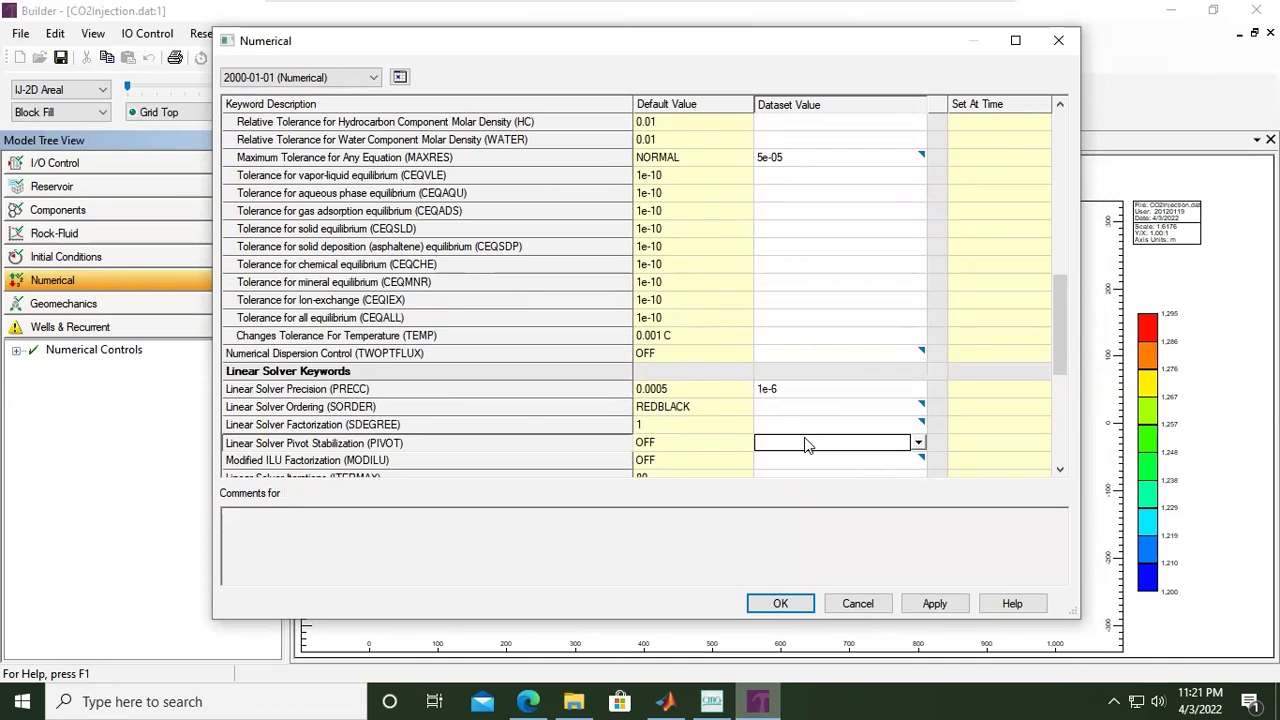
{"action": "scroll", "coordinate": [804, 443], "scroll_direction": "down", "scroll_amount": 3}
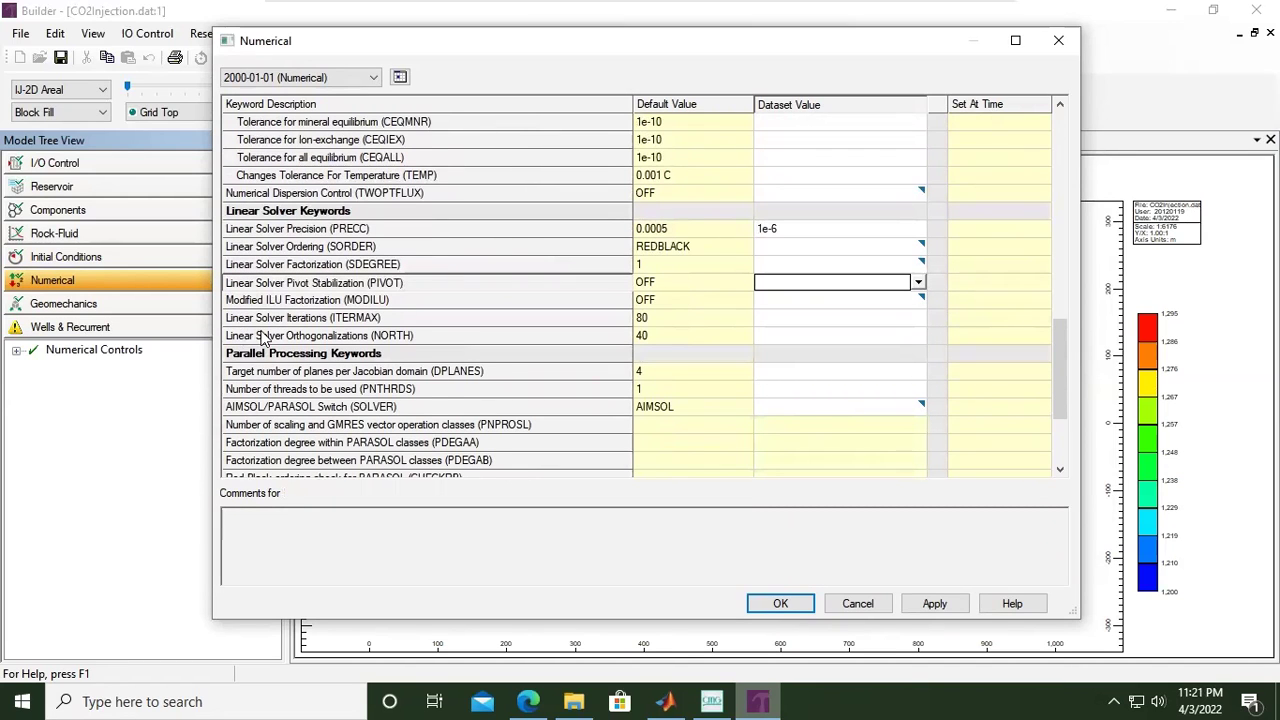
{"action": "scroll", "coordinate": [447, 365], "scroll_direction": "down", "scroll_amount": 2}
{"action": "scroll", "coordinate": [447, 365], "scroll_direction": "down", "scroll_amount": 1}
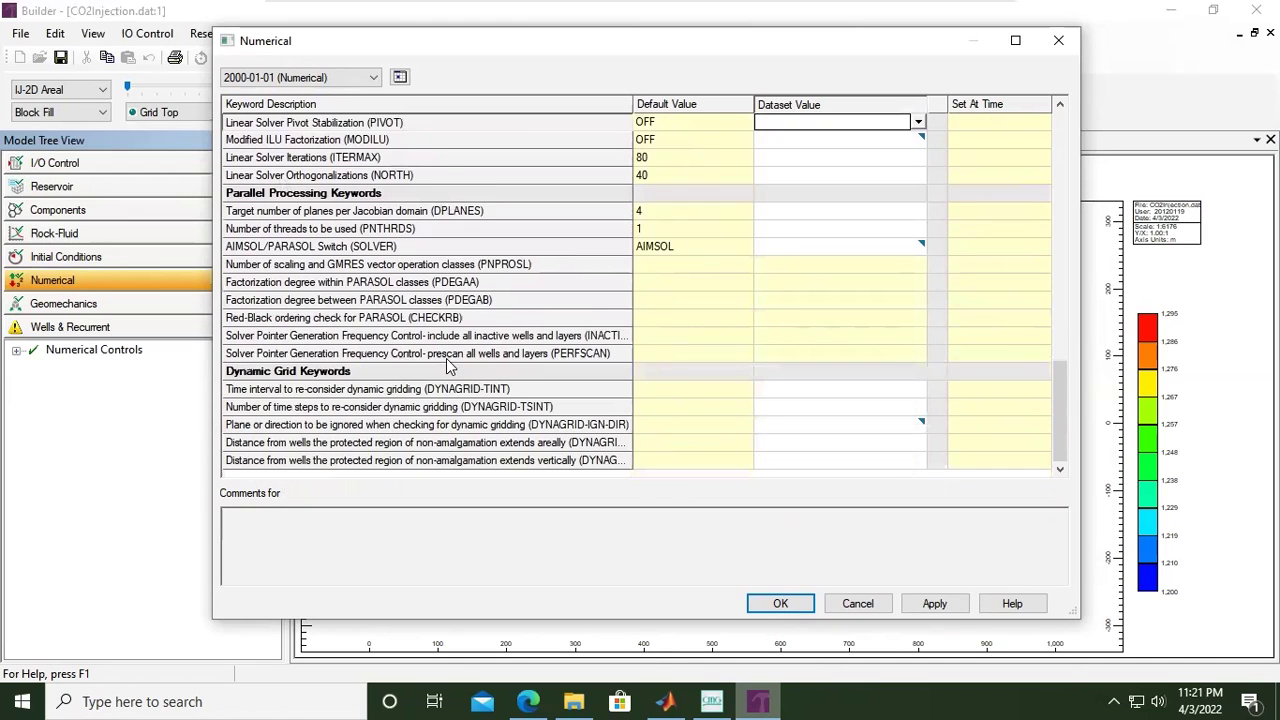
{"action": "scroll", "coordinate": [447, 365], "scroll_direction": "up", "scroll_amount": 1}
{"action": "scroll", "coordinate": [447, 365], "scroll_direction": "up", "scroll_amount": 1}
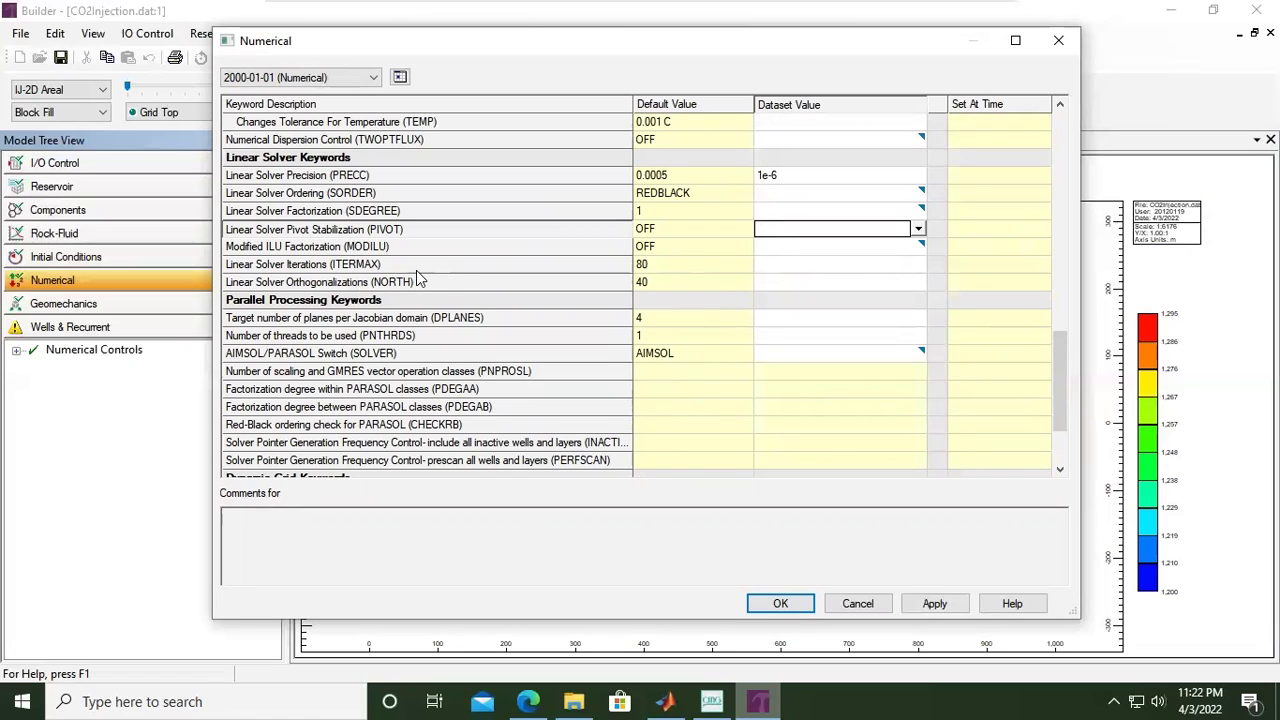
Enter 200 for ITERMAX iterations and 200 for NORTH orthogonalizations.
{"action": "left_click", "coordinate": [412, 266]}
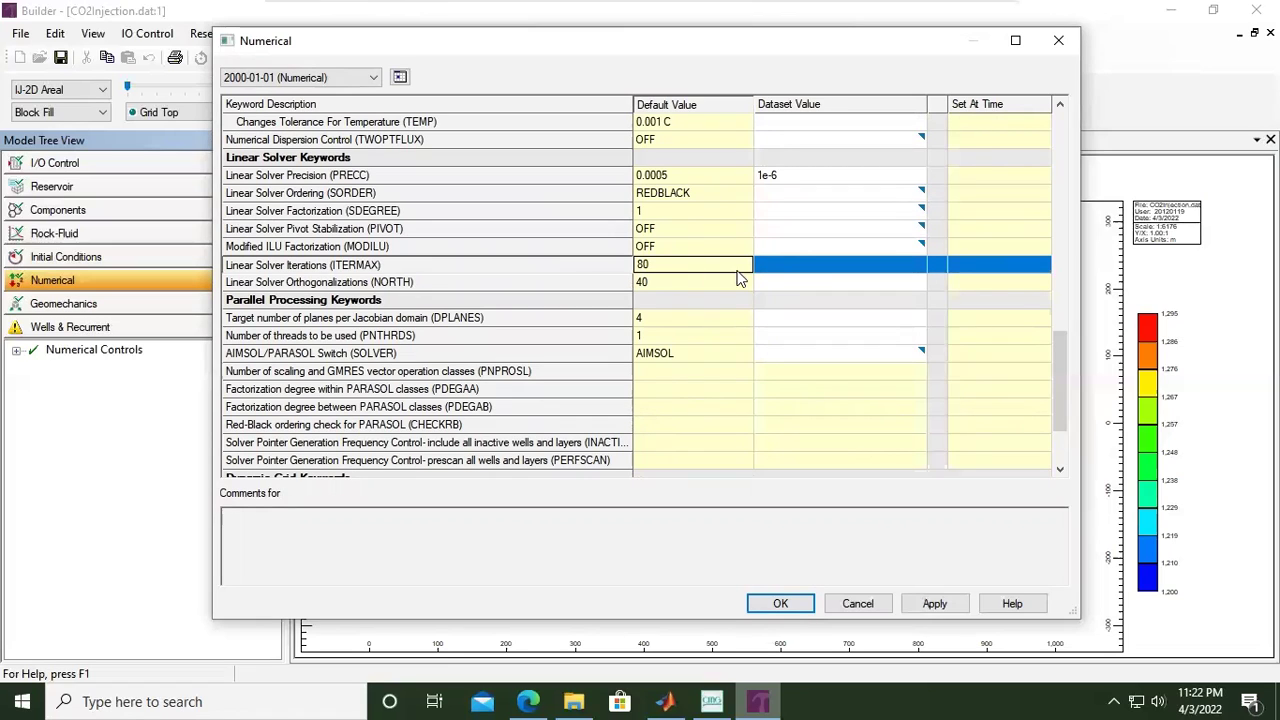
{"action": "left_click", "coordinate": [808, 270]}
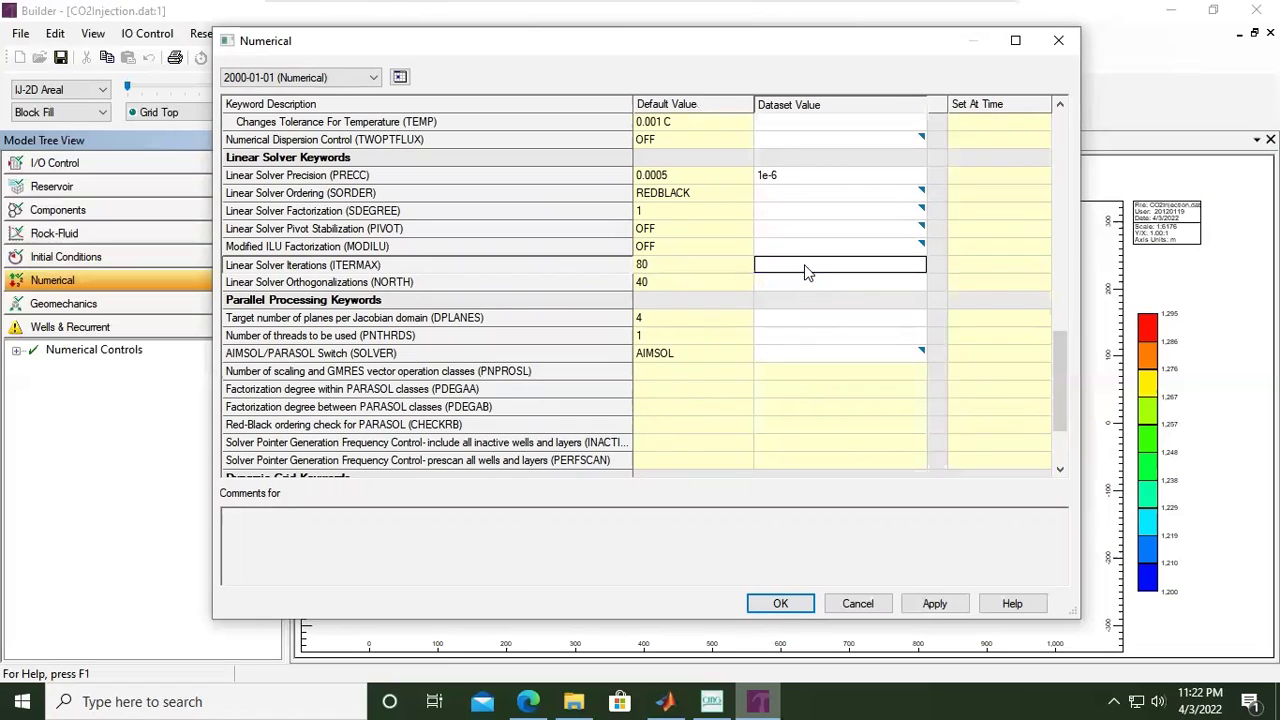
{"action": "left_click", "coordinate": [808, 270]}
{"action": "type", "text": "200"}
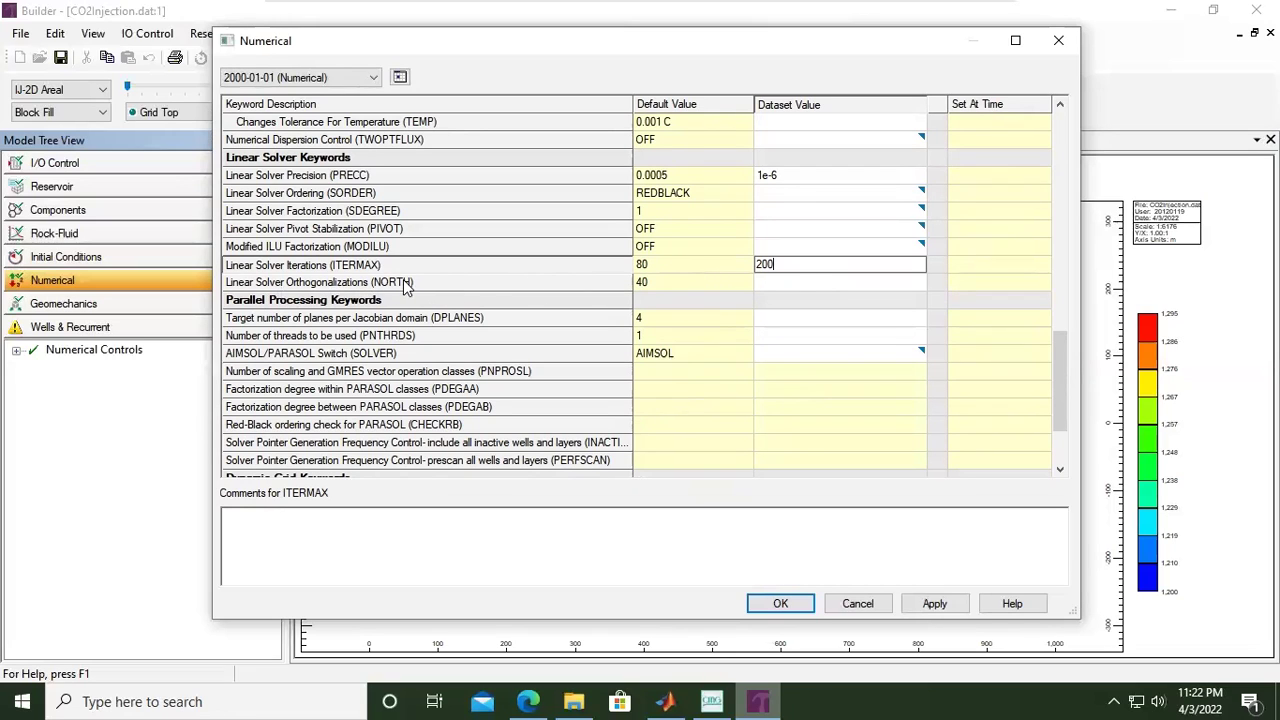
{"action": "left_click", "coordinate": [787, 284]}
{"action": "type", "text": "2"}
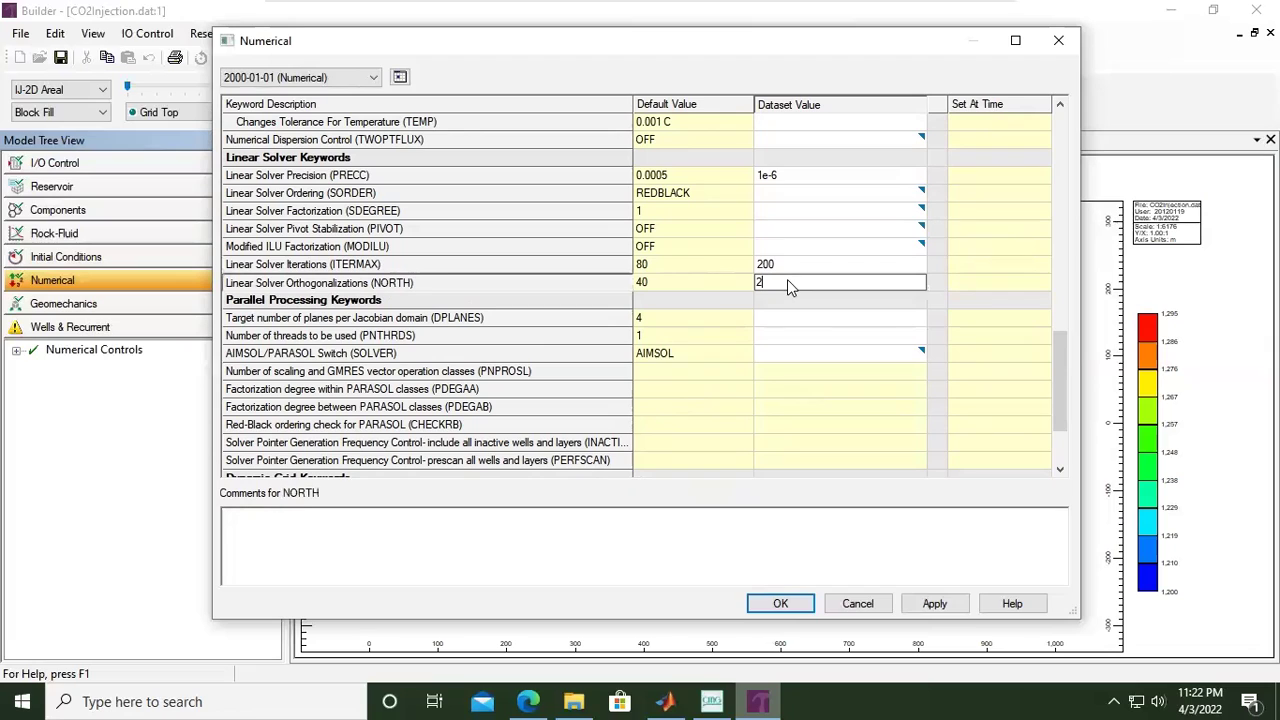
{"action": "type", "text": "00"}
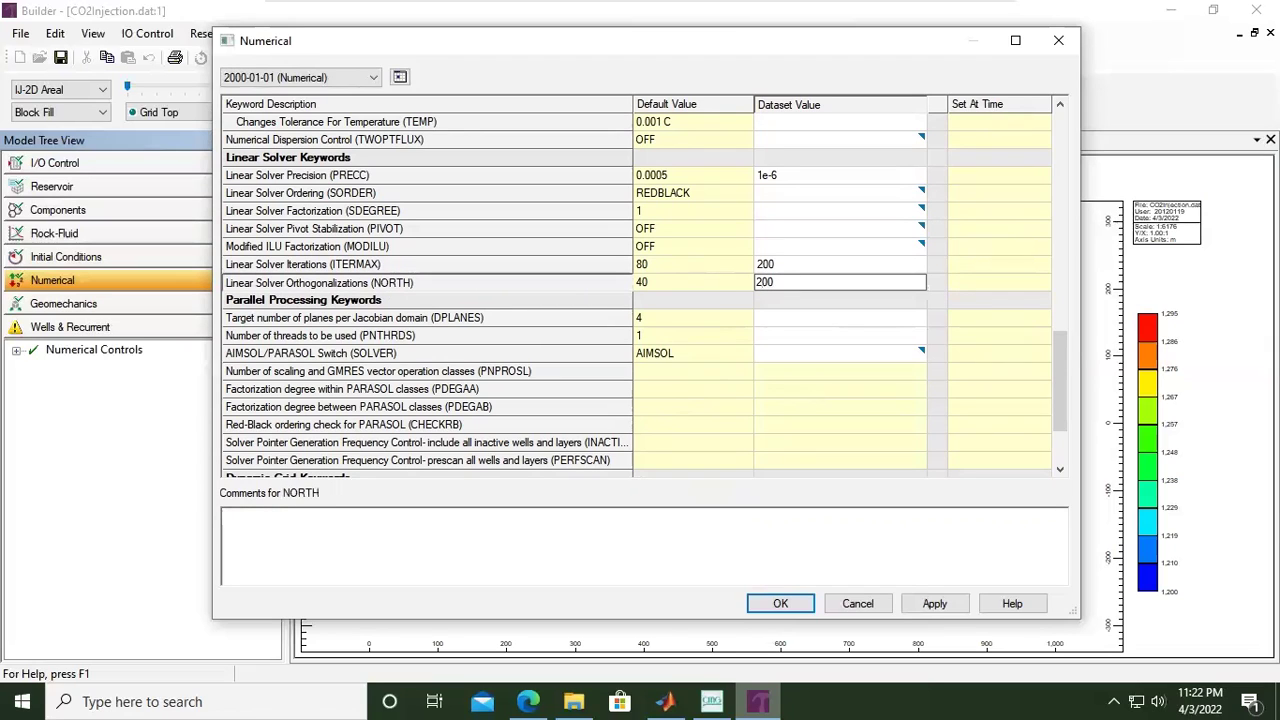